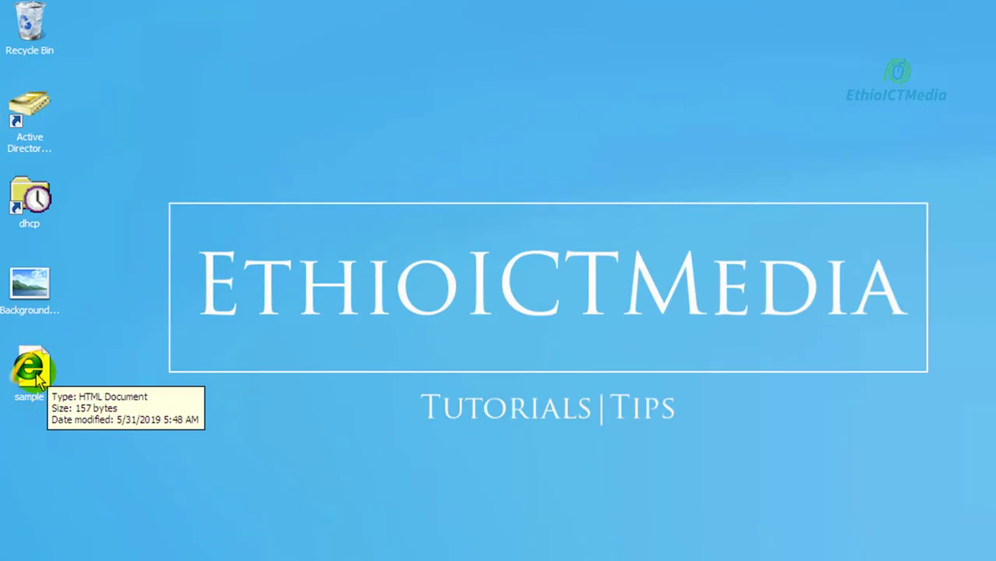
Open the sample HTML page from the desktop in the browser and display its source code in Notepad
{"action": "double_click", "coordinate": [37, 364]}
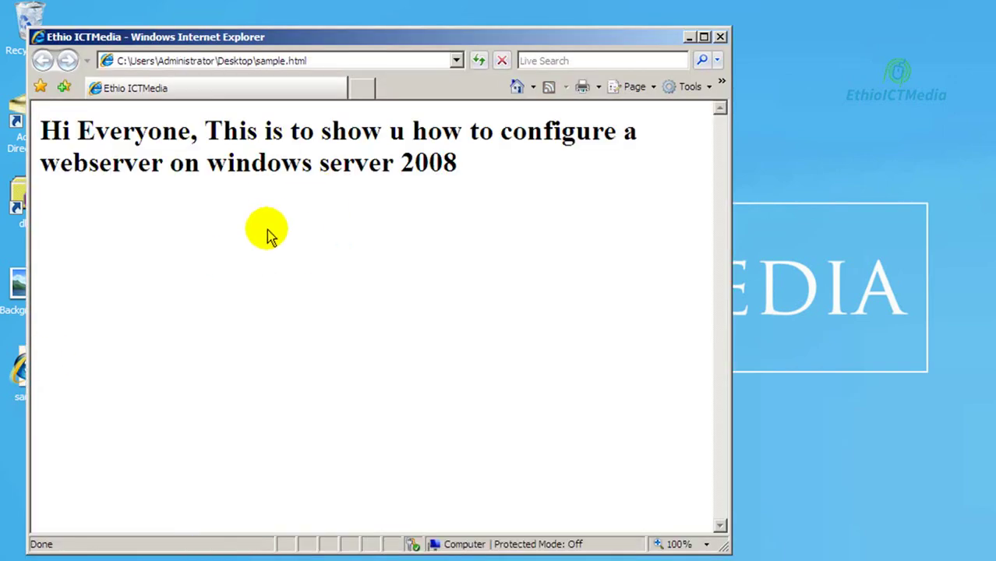
{"action": "right_click", "coordinate": [270, 234]}
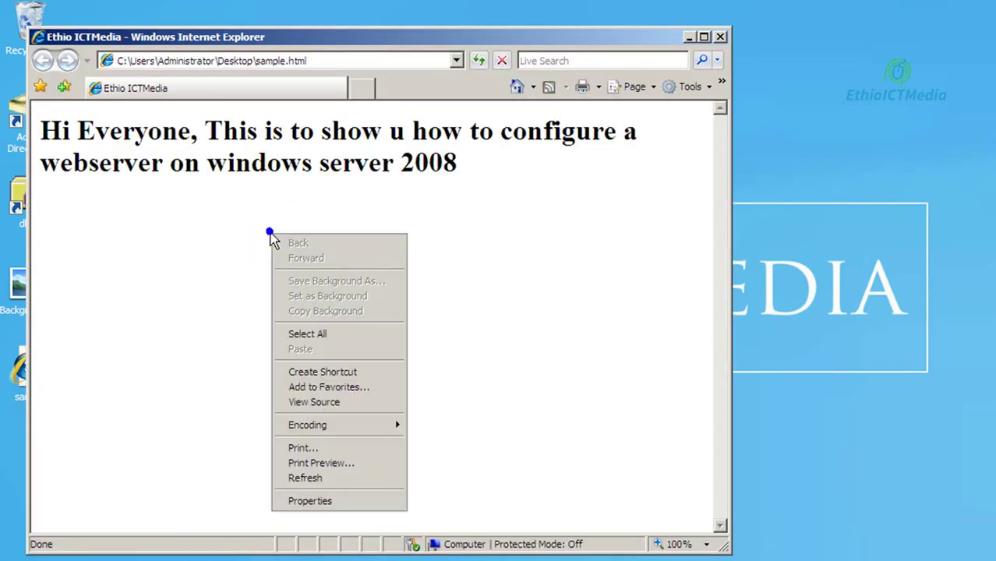
{"action": "left_click", "coordinate": [340, 405]}
{"action": "left_click_drag", "start_coordinate": [417, 123], "coordinate": [393, 205]}
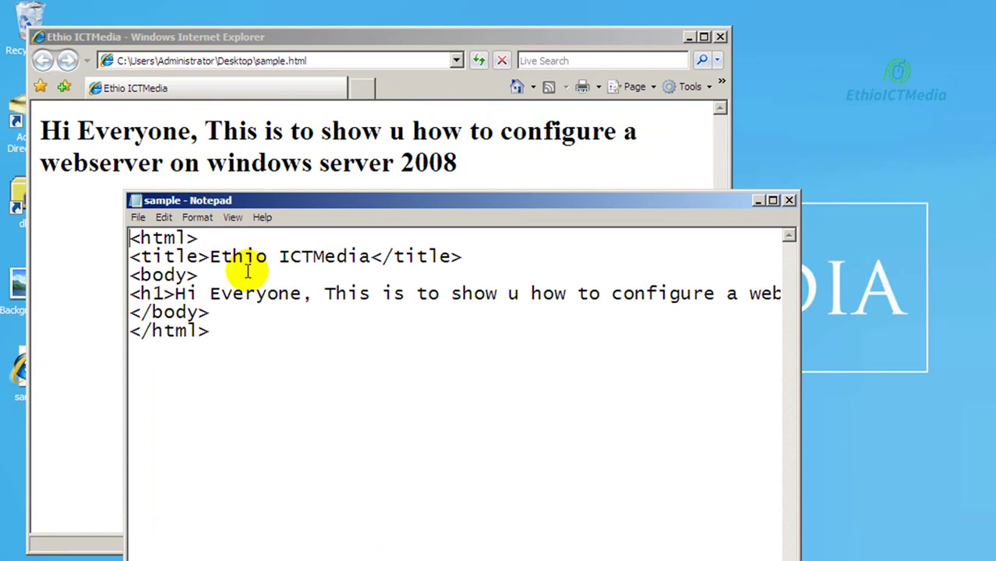
Examine the page's HTML source, checking the html tags, the title text, and the h1 heading against the rendered page
{"action": "left_click_drag", "start_coordinate": [212, 332], "coordinate": [133, 237]}
{"action": "left_click", "coordinate": [231, 321]}
{"action": "left_click_drag", "start_coordinate": [232, 321], "coordinate": [229, 330]}
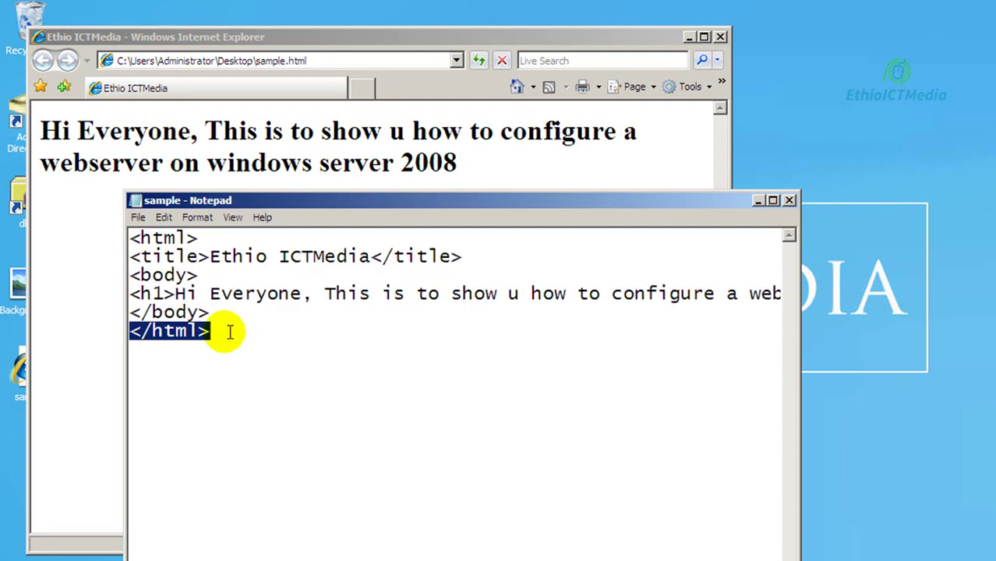
{"action": "left_click", "coordinate": [231, 331]}
{"action": "left_click", "coordinate": [204, 236]}
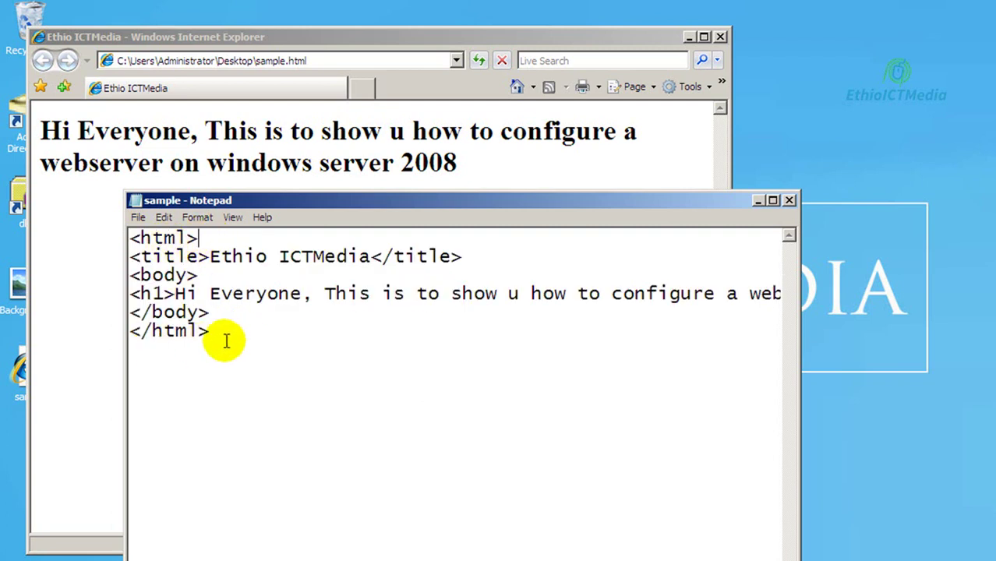
{"action": "left_click_drag", "start_coordinate": [131, 253], "coordinate": [480, 267]}
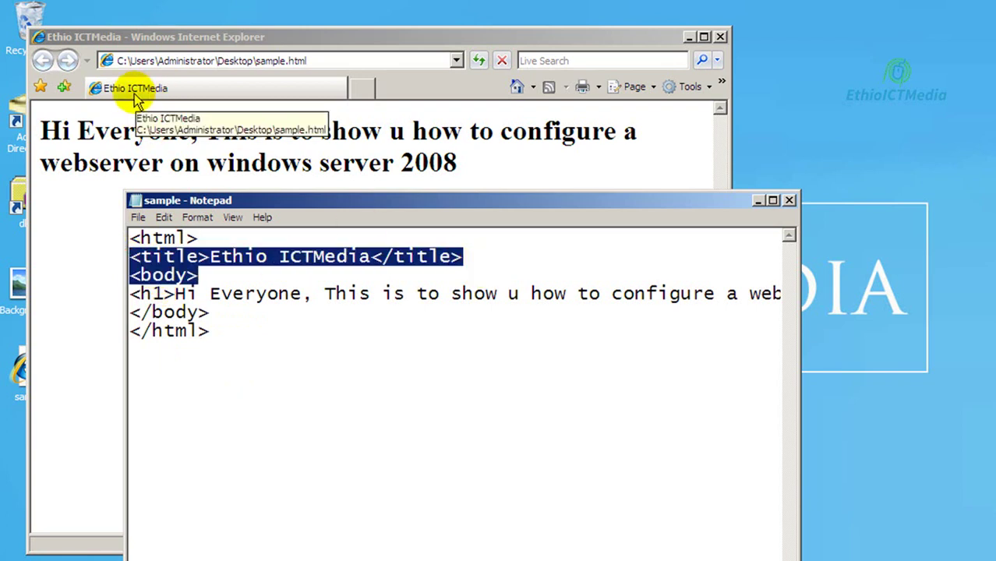
{"action": "left_click", "coordinate": [206, 274]}
{"action": "left_click_drag", "start_coordinate": [209, 259], "coordinate": [368, 255]}
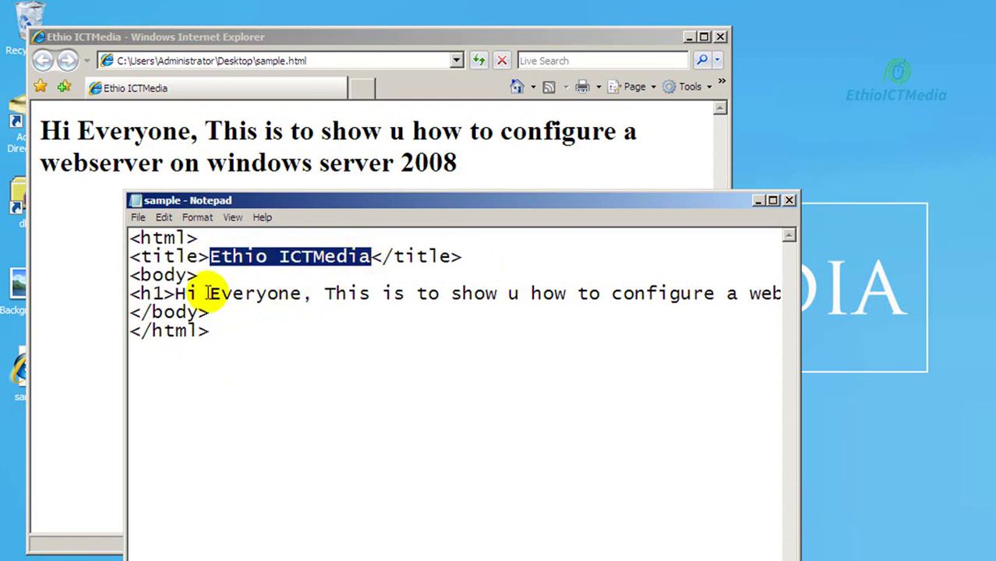
{"action": "left_click_drag", "start_coordinate": [176, 293], "coordinate": [497, 293]}
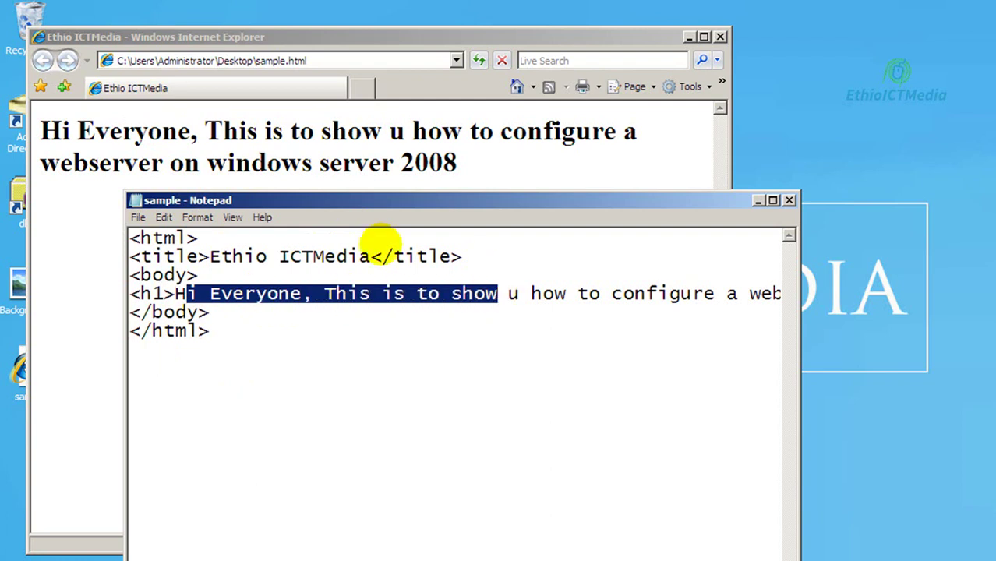
{"action": "double_click", "coordinate": [156, 293]}
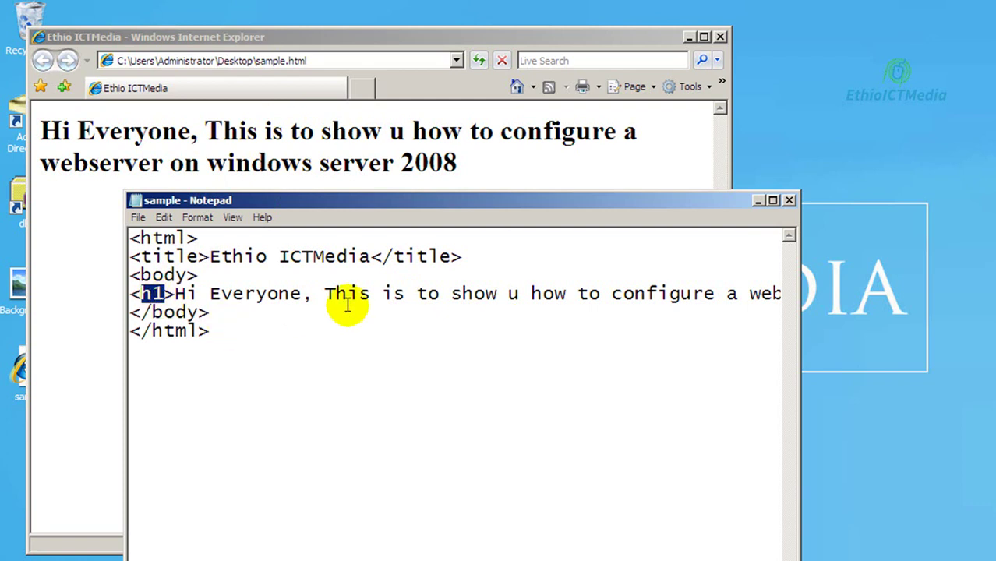
{"action": "left_click", "coordinate": [287, 339]}
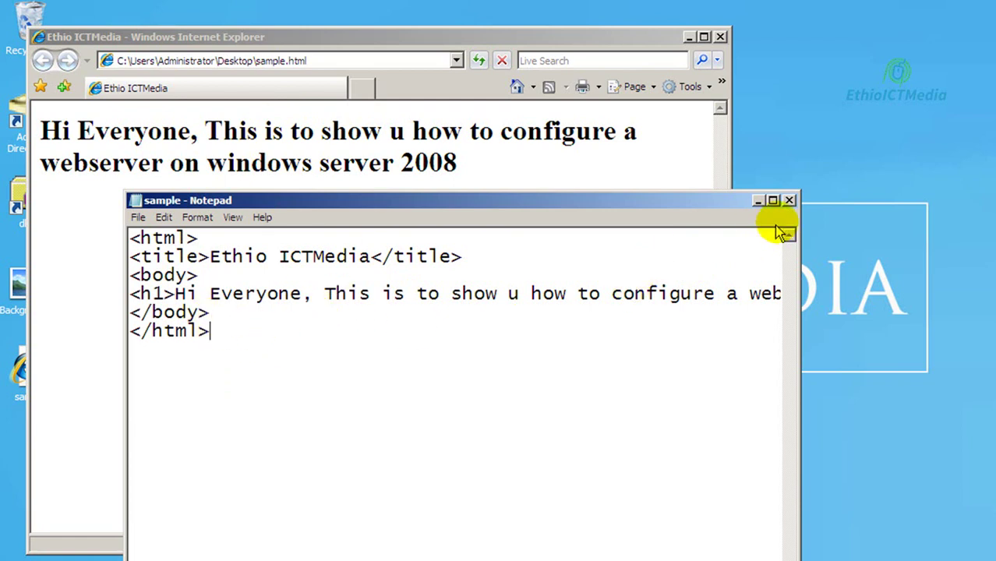
Enter sample.html as the file name for saving the source, cancel the save, and close Notepad and the browser
{"action": "left_click", "coordinate": [138, 218]}
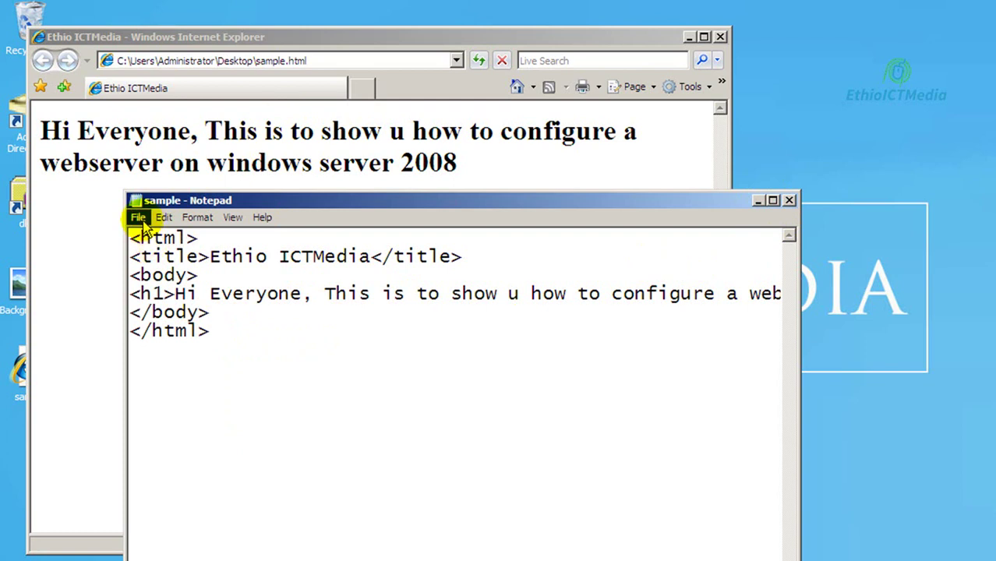
{"action": "left_click", "coordinate": [148, 279]}
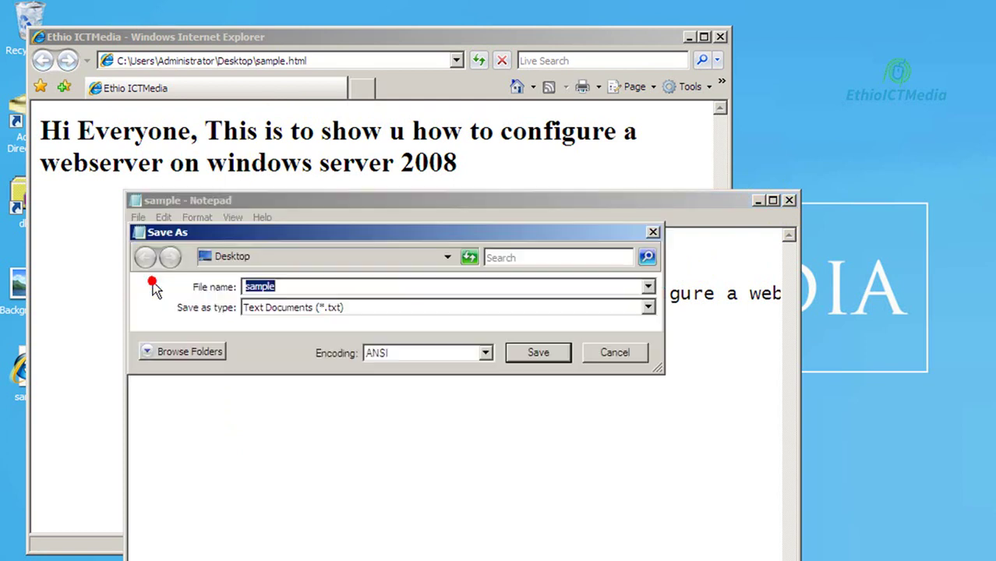
{"action": "left_click", "coordinate": [283, 286]}
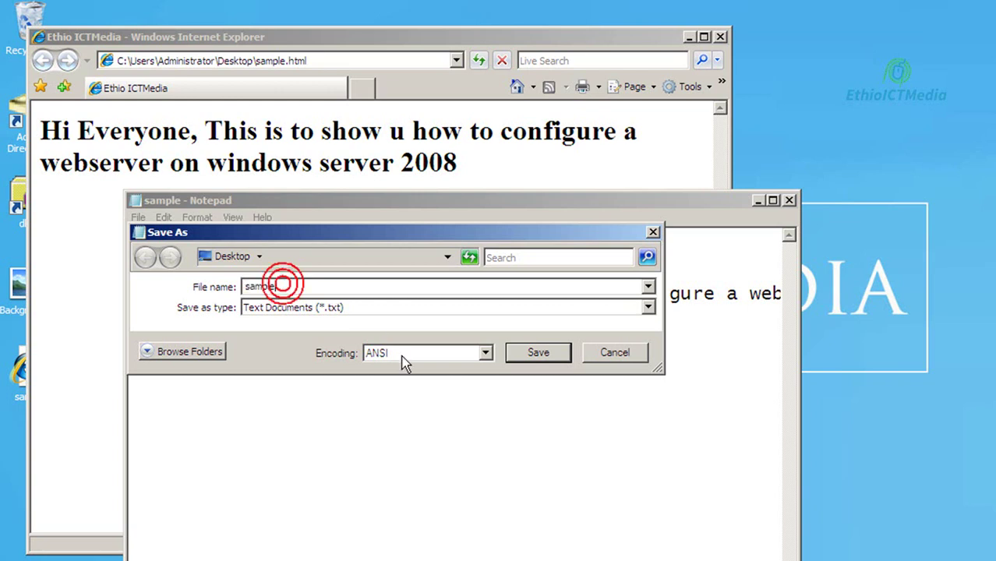
{"action": "type", "text": ".ht"}
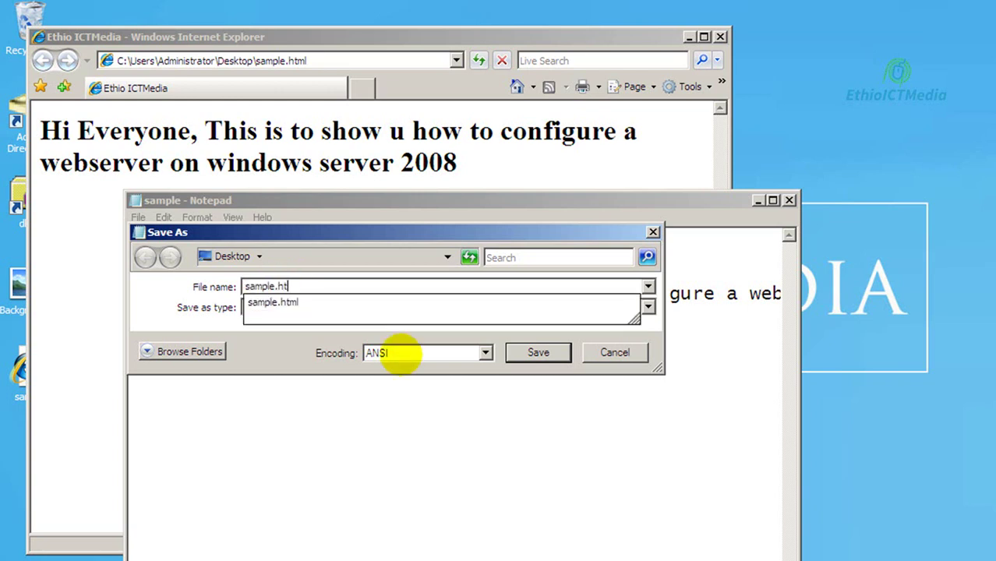
{"action": "type", "text": "ml"}
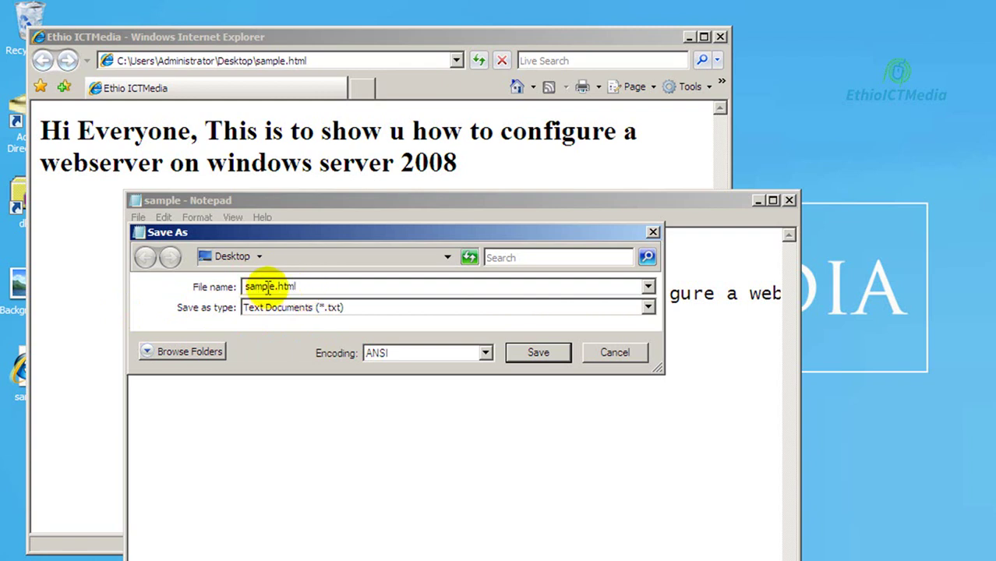
{"action": "left_click_drag", "start_coordinate": [304, 285], "coordinate": [281, 287]}
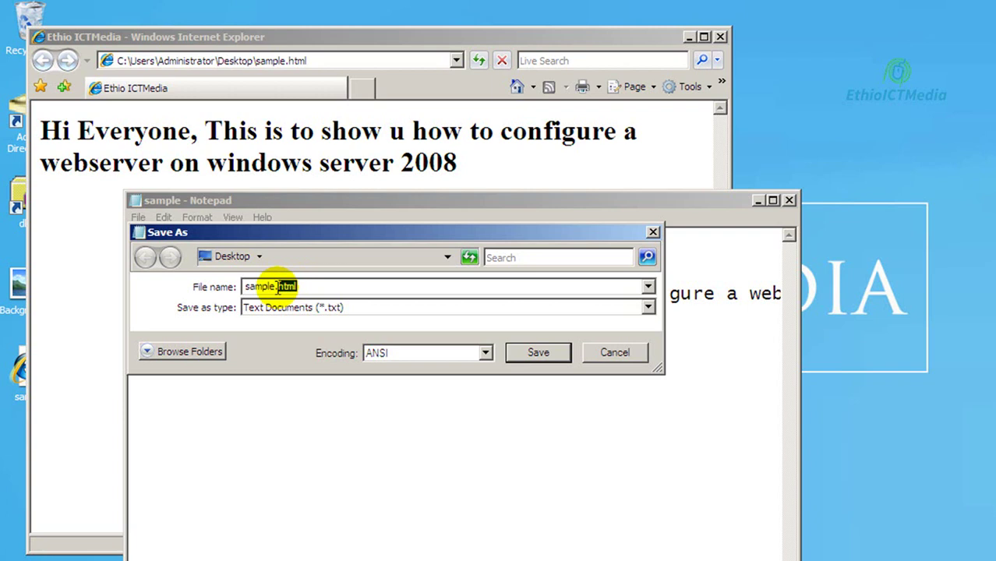
{"action": "left_click", "coordinate": [602, 354]}
{"action": "left_click", "coordinate": [789, 200]}
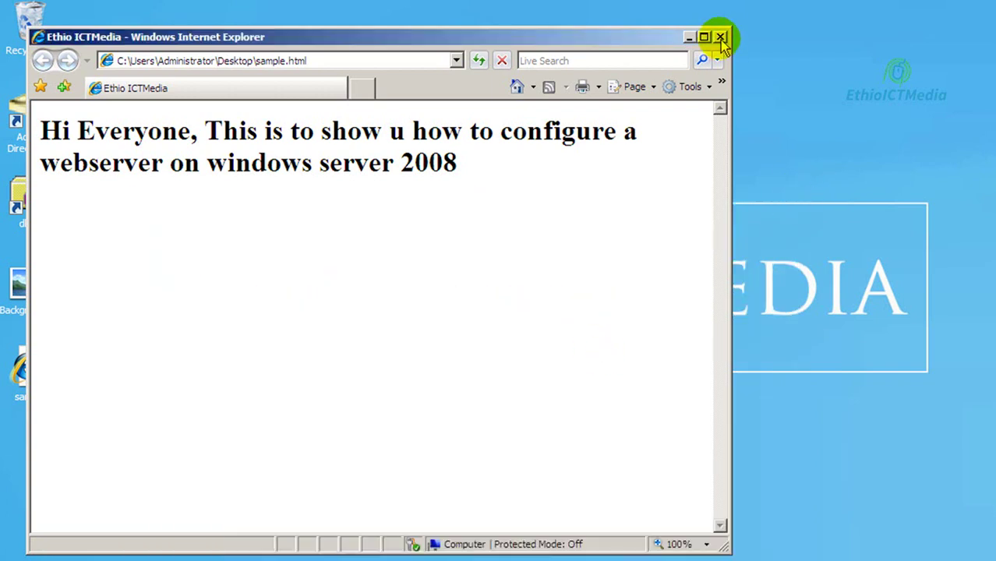
{"action": "left_click", "coordinate": [722, 37]}
Reopen the sample page from the desktop, view its source code again, and close both windows
{"action": "left_click", "coordinate": [30, 368]}
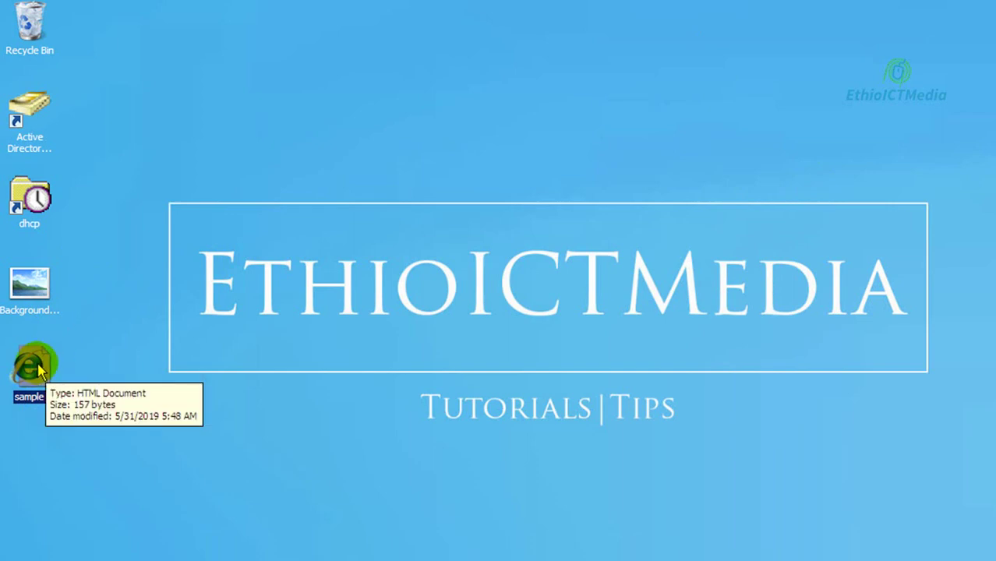
{"action": "double_click", "coordinate": [39, 366]}
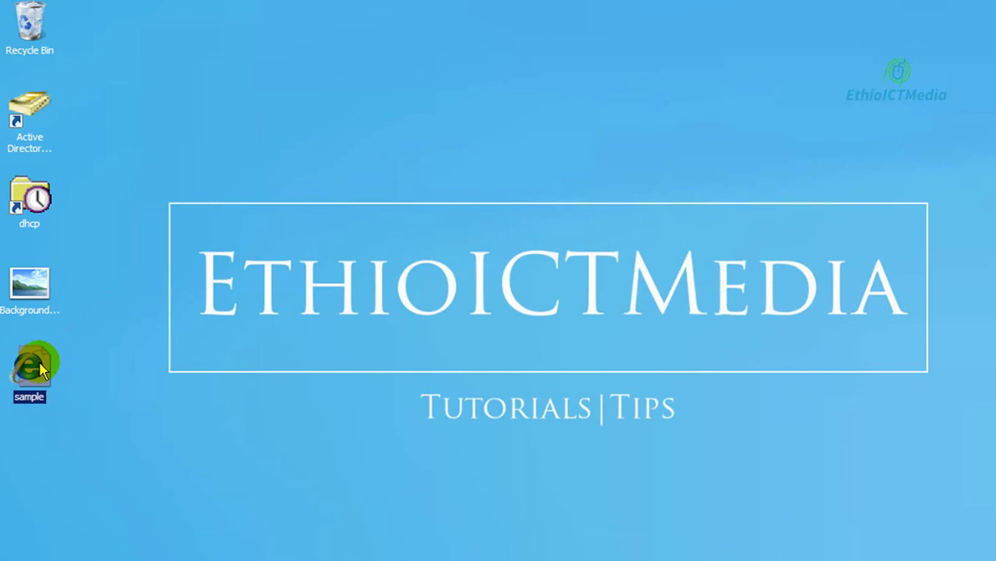
{"action": "right_click", "coordinate": [380, 234]}
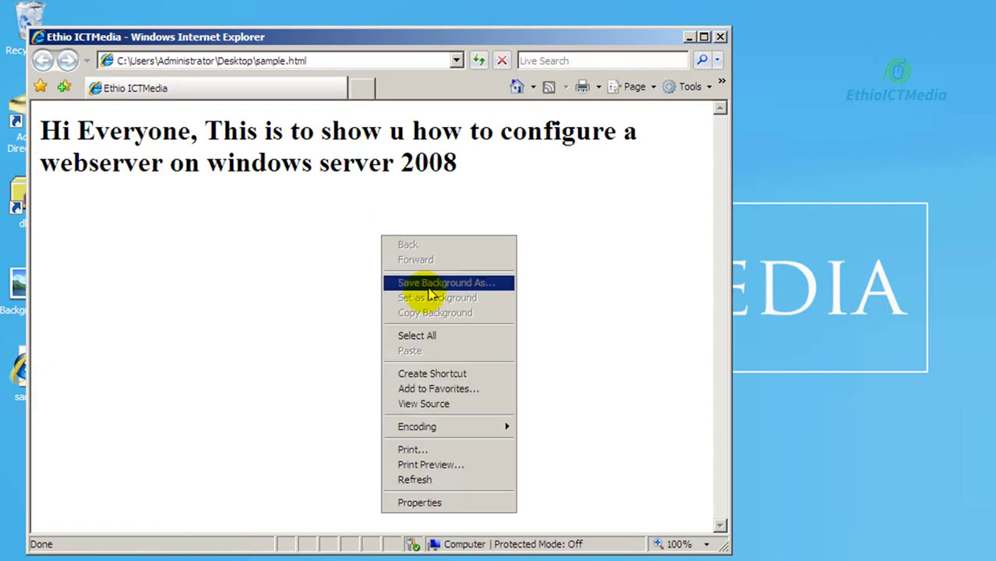
{"action": "left_click", "coordinate": [406, 403]}
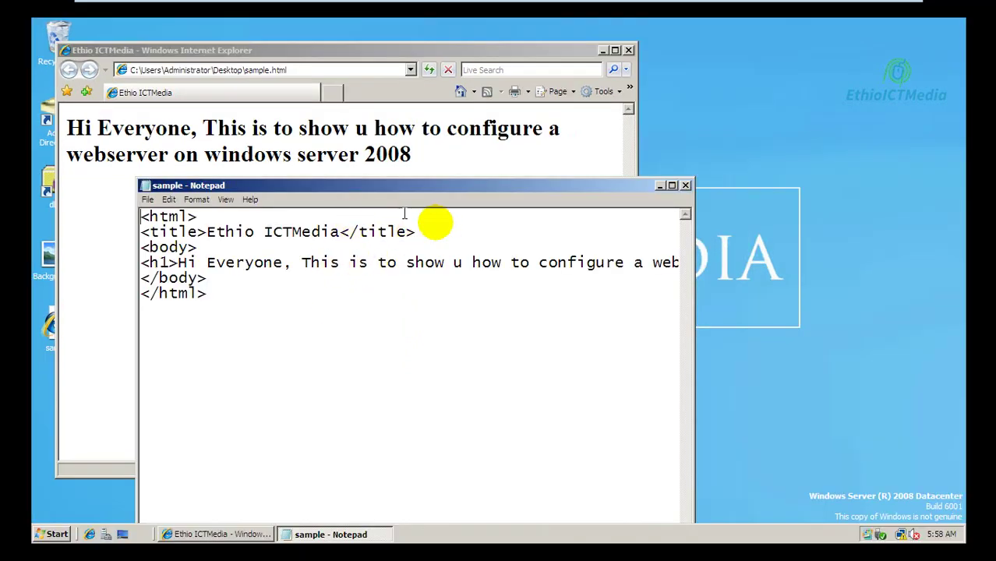
{"action": "left_click", "coordinate": [686, 187]}
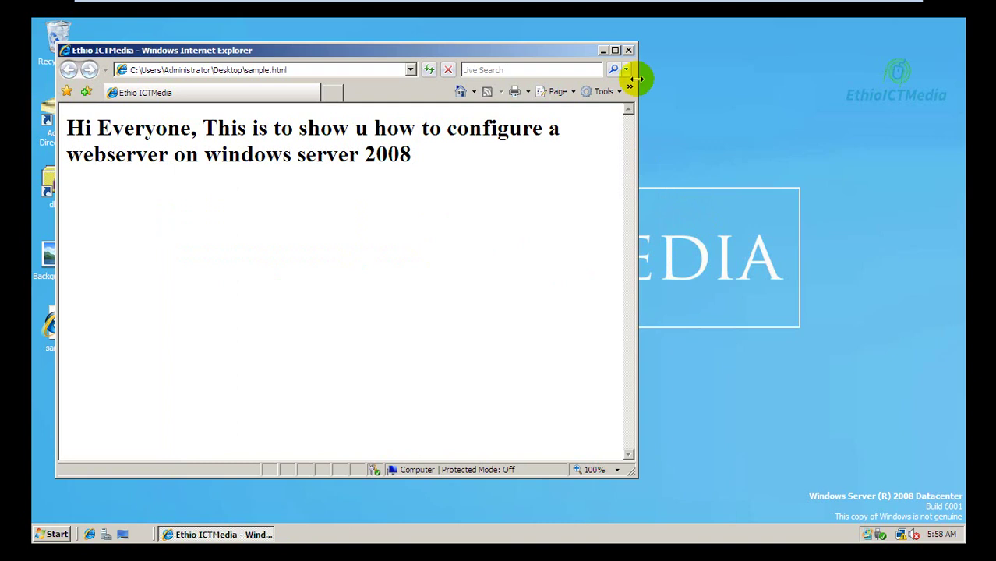
{"action": "left_click_drag", "start_coordinate": [549, 50], "coordinate": [612, 44]}
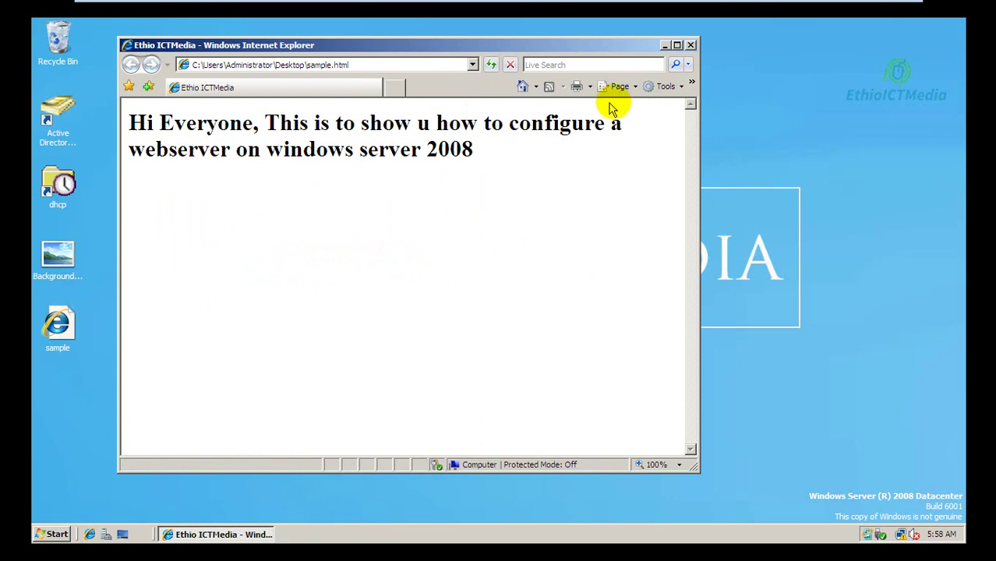
{"action": "left_click", "coordinate": [690, 46]}
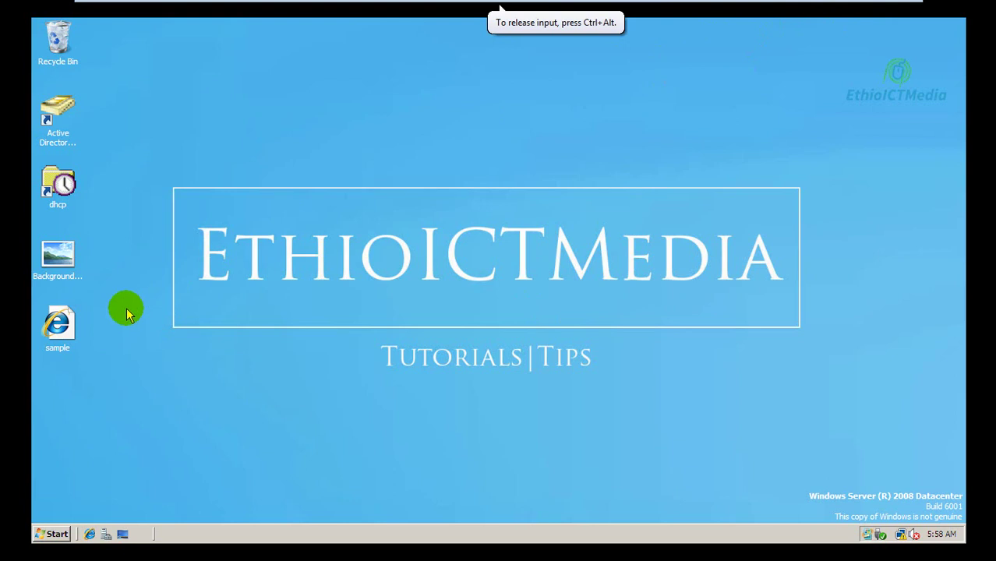
Launch Internet Information Services (IIS) Manager from Administrative Tools and maximize its window
{"action": "left_click", "coordinate": [41, 535]}
{"action": "mouse_move", "coordinate": [268, 355]}
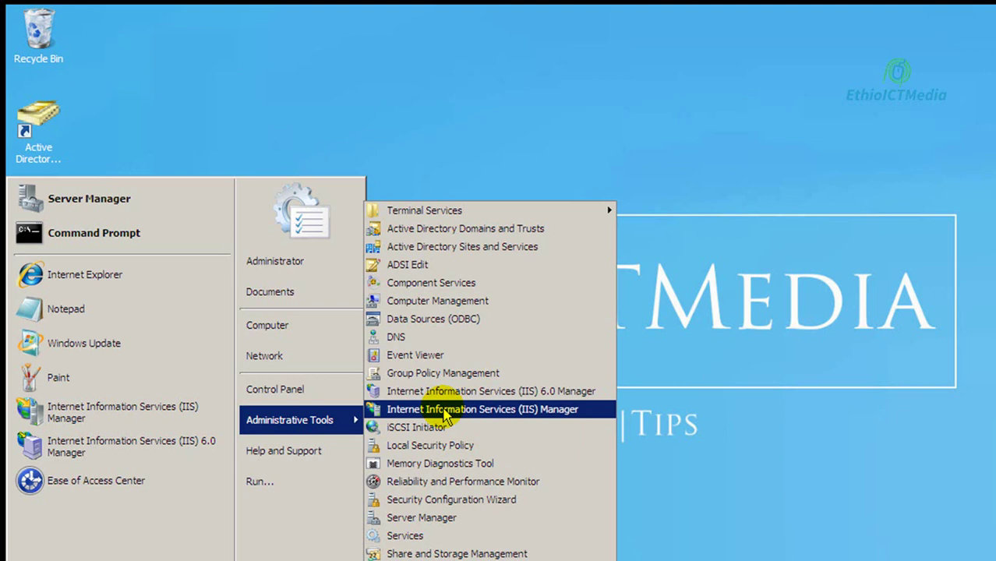
{"action": "left_click", "coordinate": [481, 420]}
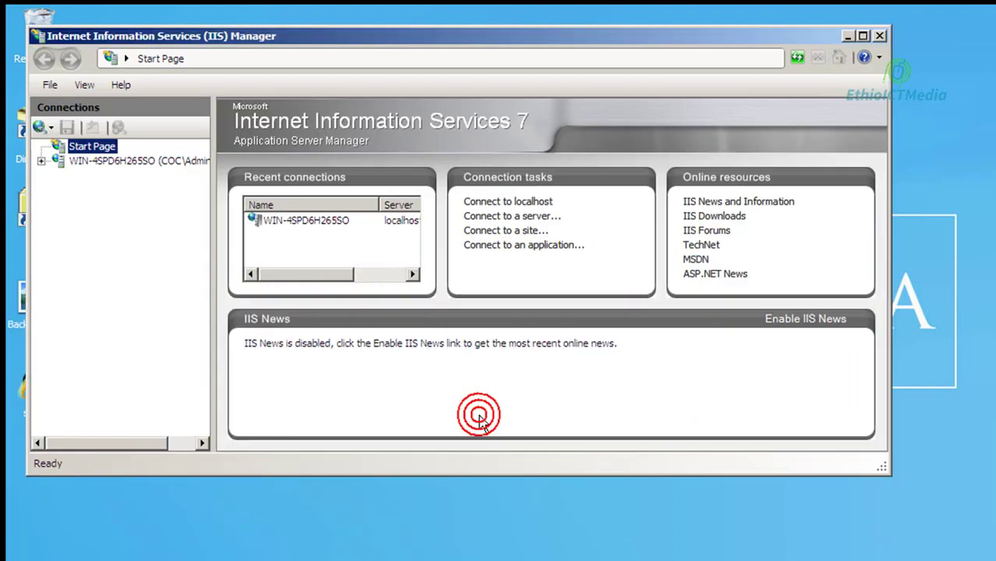
{"action": "double_click", "coordinate": [581, 42]}
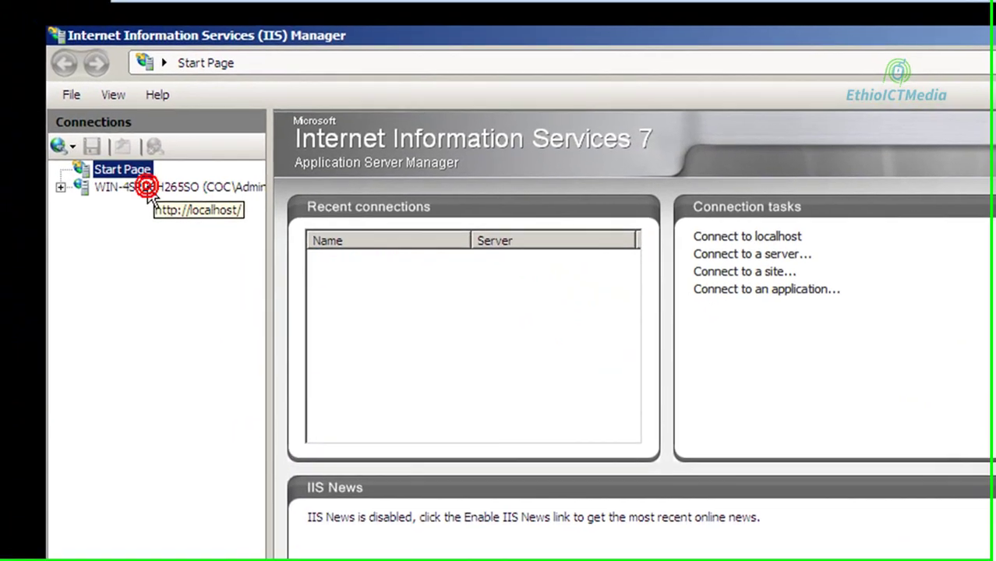
Open the Default Document settings for Default Web Site under the local server's Sites
{"action": "left_click", "coordinate": [89, 136]}
{"action": "left_click", "coordinate": [125, 243]}
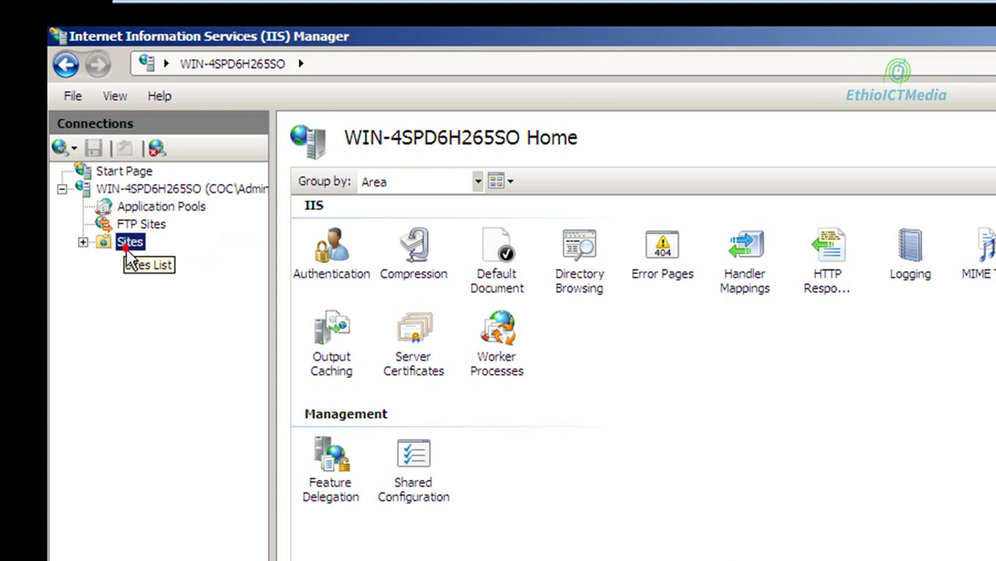
{"action": "left_click", "coordinate": [184, 262]}
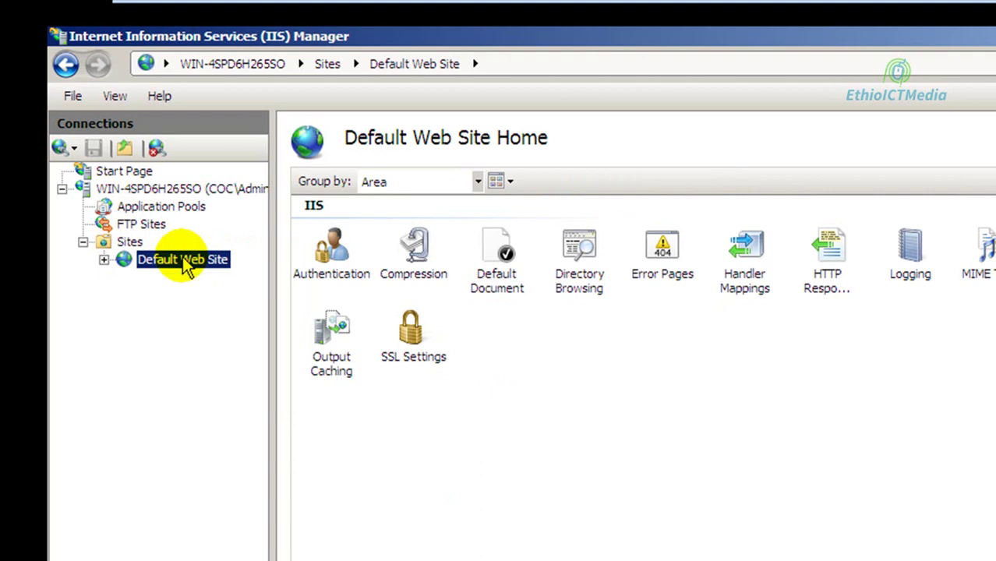
{"action": "left_click", "coordinate": [497, 292]}
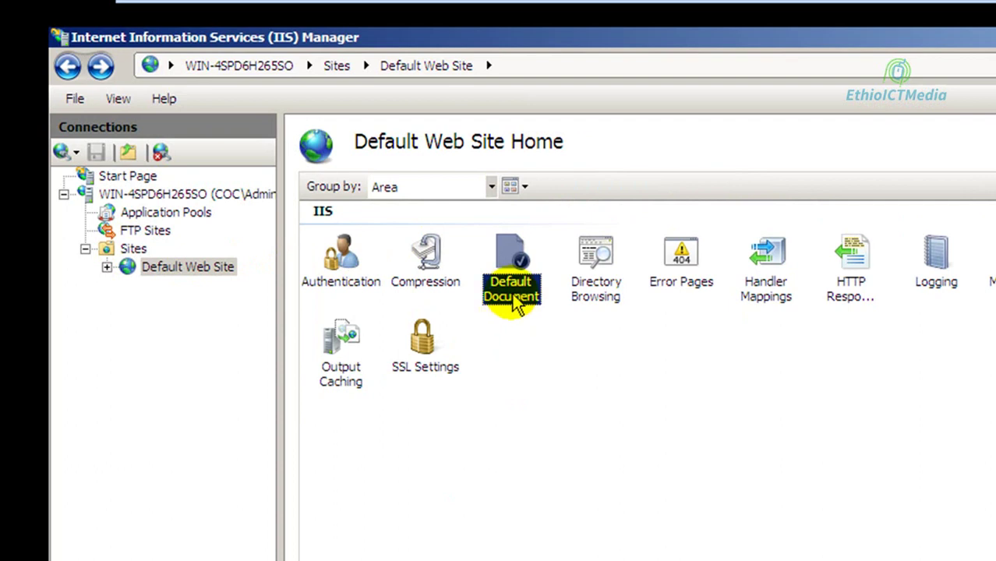
{"action": "double_click", "coordinate": [510, 257]}
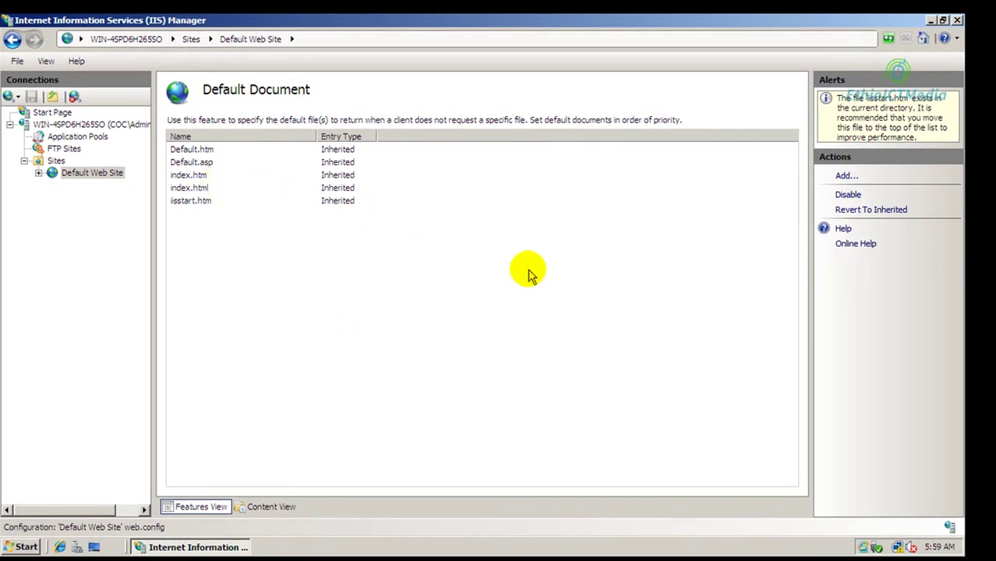
Add sample.html as a default document for Default Web Site
{"action": "left_click", "coordinate": [846, 176]}
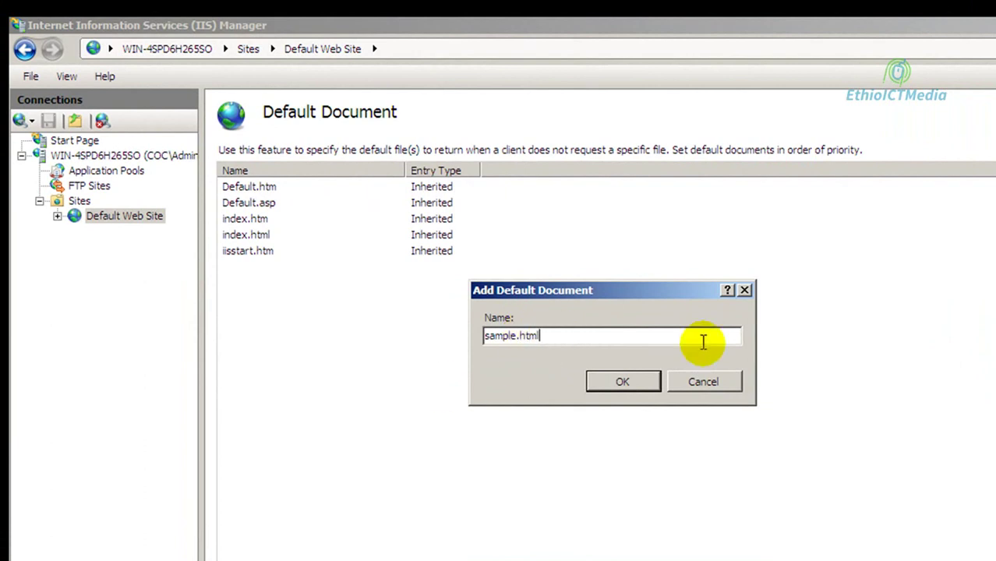
{"action": "left_click", "coordinate": [624, 382]}
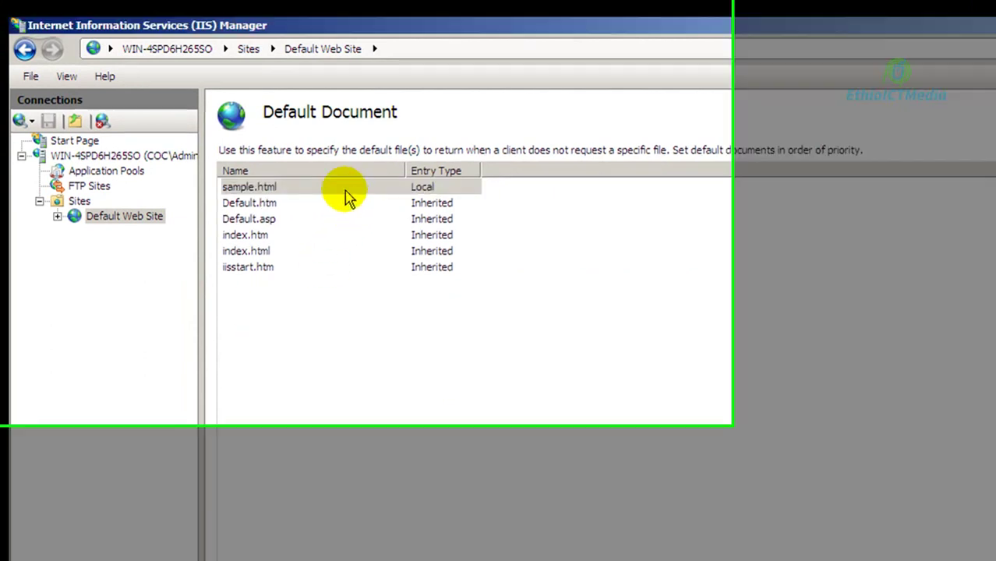
{"action": "left_click", "coordinate": [347, 192]}
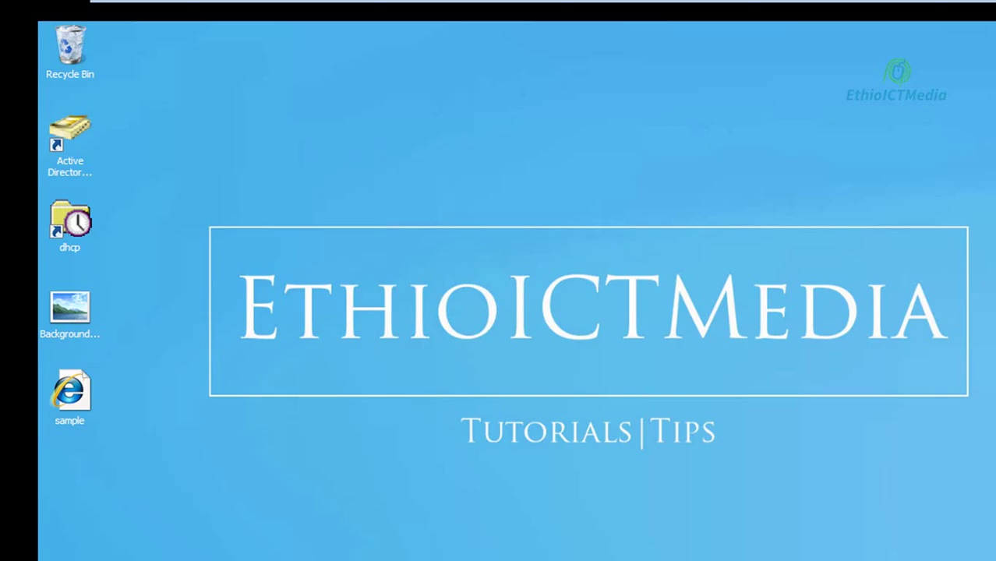
Copy the sample HTML file from the desktop into C:\inetpub\wwwroot and close the folder window
{"action": "right_click", "coordinate": [84, 395]}
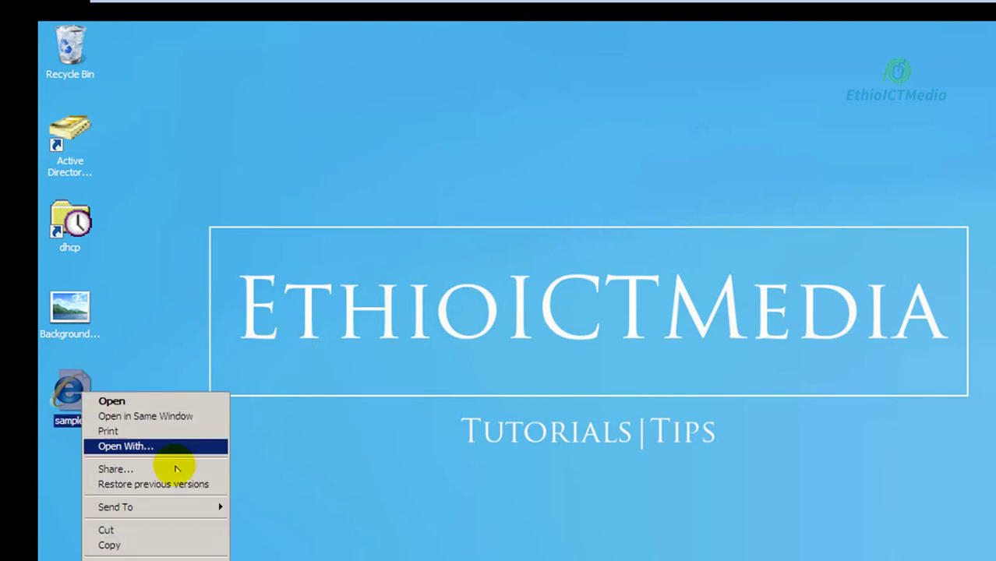
{"action": "left_click", "coordinate": [129, 546]}
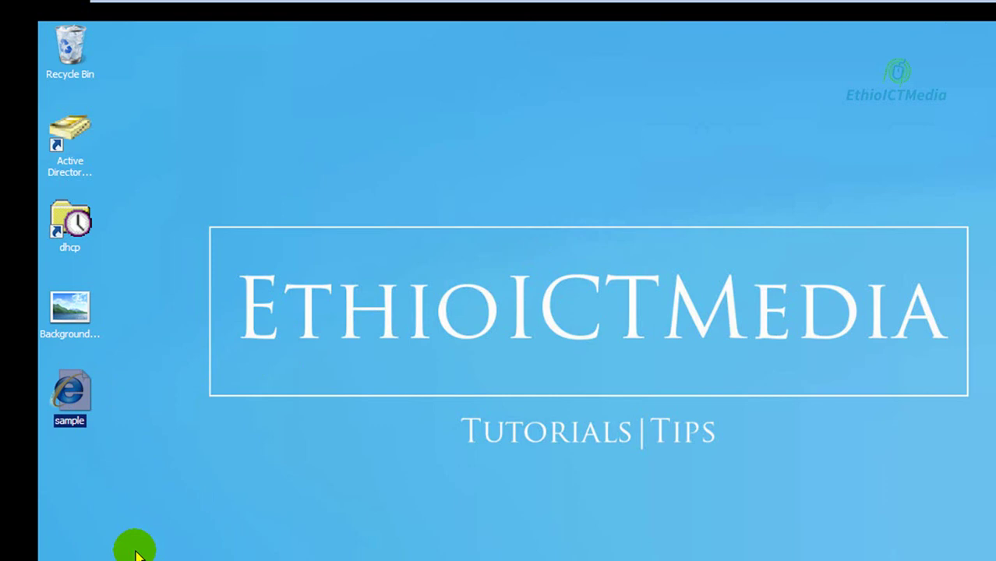
{"action": "key", "text": "super"}
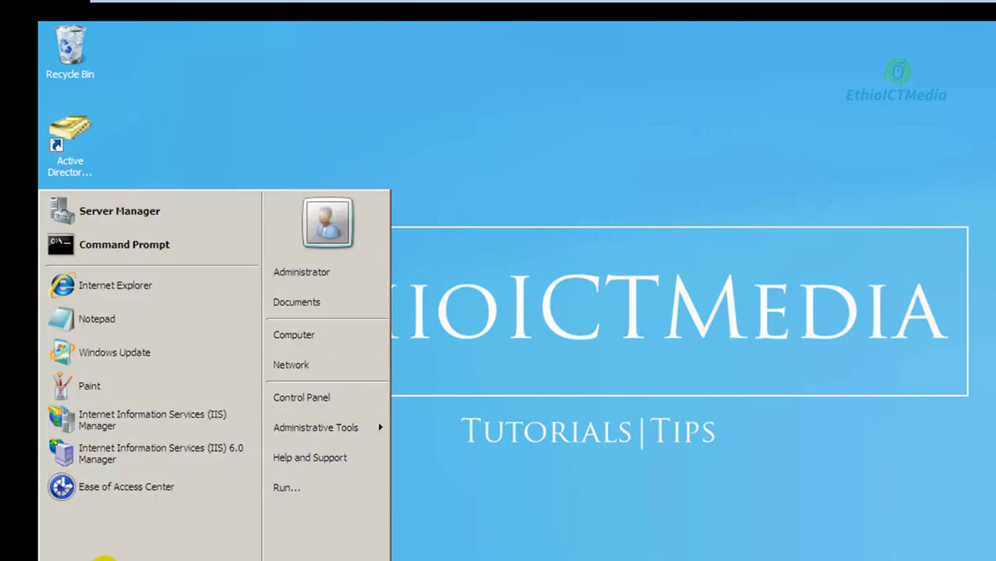
{"action": "left_click", "coordinate": [352, 335]}
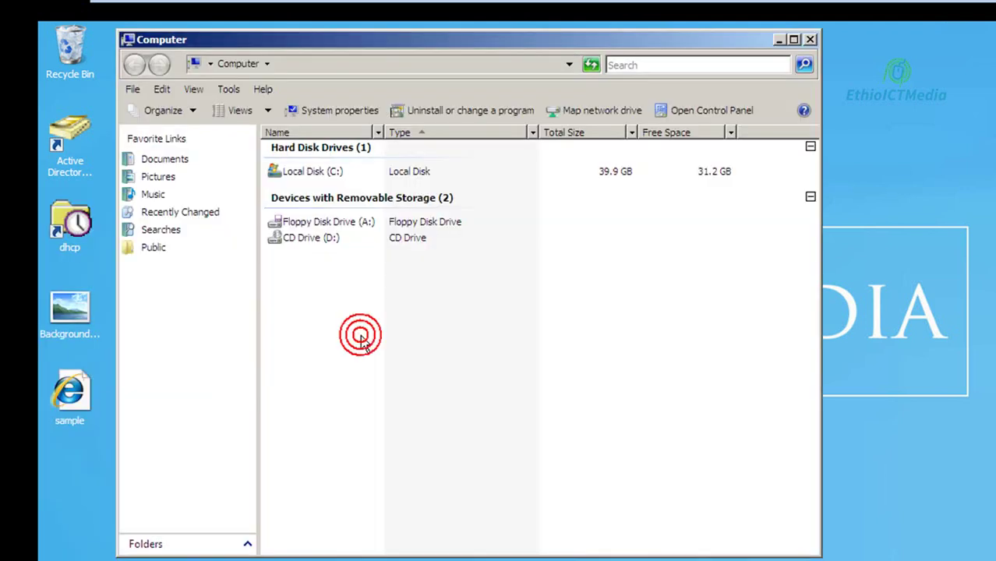
{"action": "double_click", "coordinate": [310, 174]}
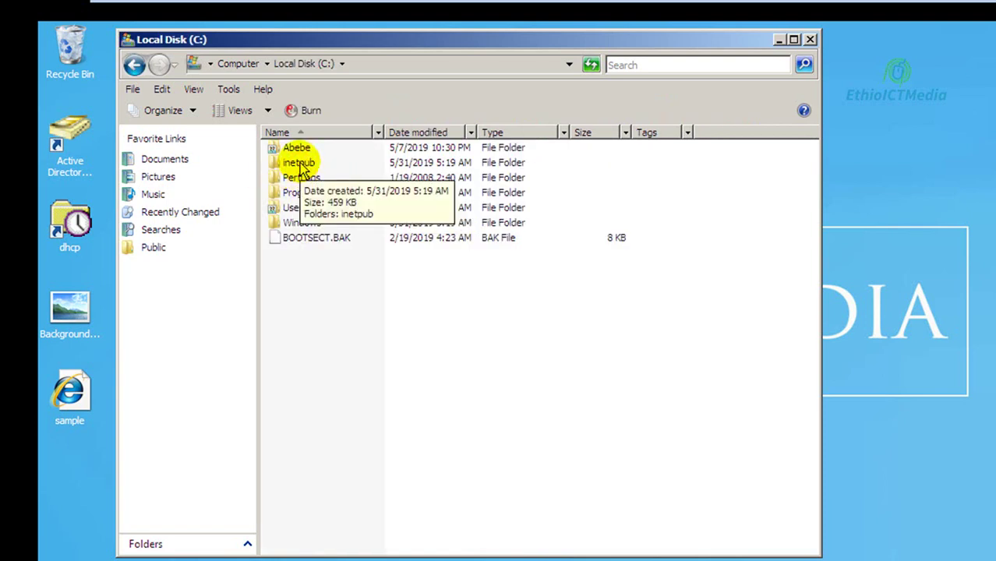
{"action": "double_click", "coordinate": [300, 164]}
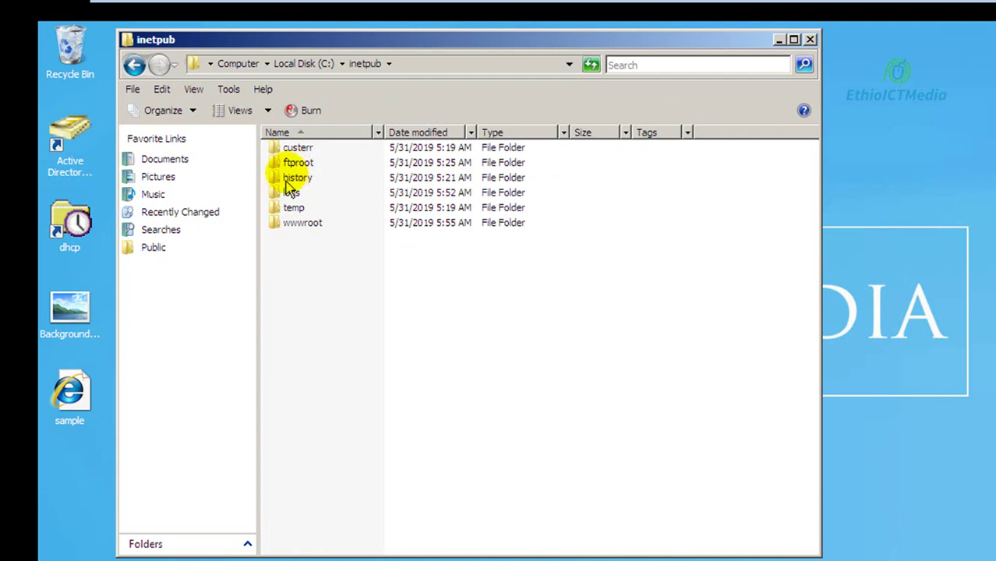
{"action": "double_click", "coordinate": [313, 224]}
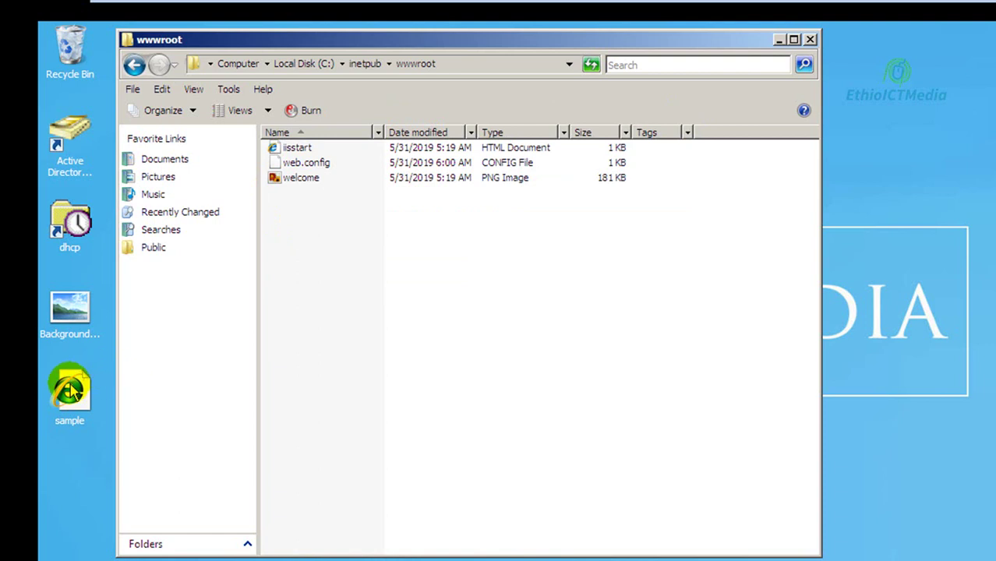
{"action": "right_click", "coordinate": [388, 273]}
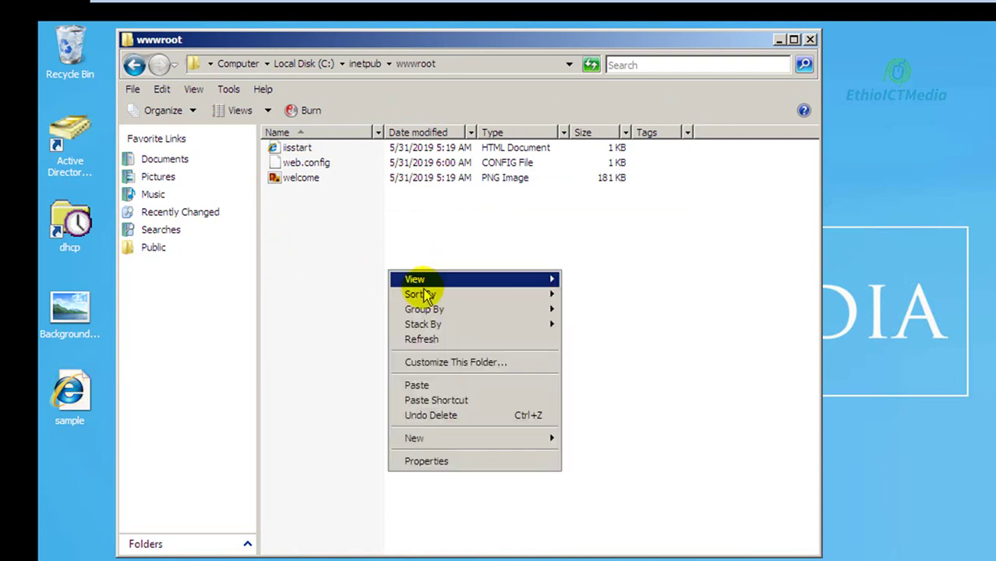
{"action": "left_click", "coordinate": [419, 385]}
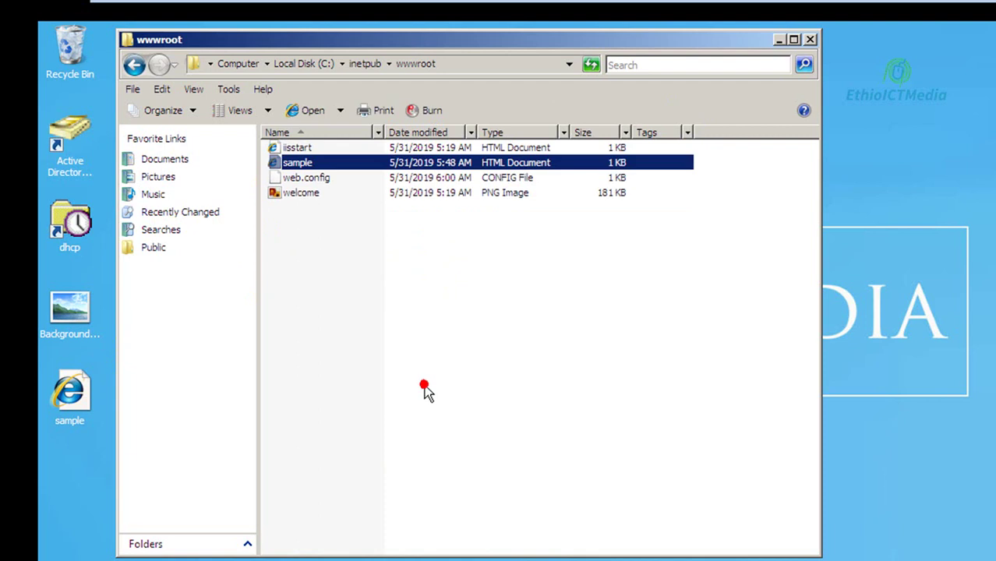
{"action": "left_click", "coordinate": [512, 344]}
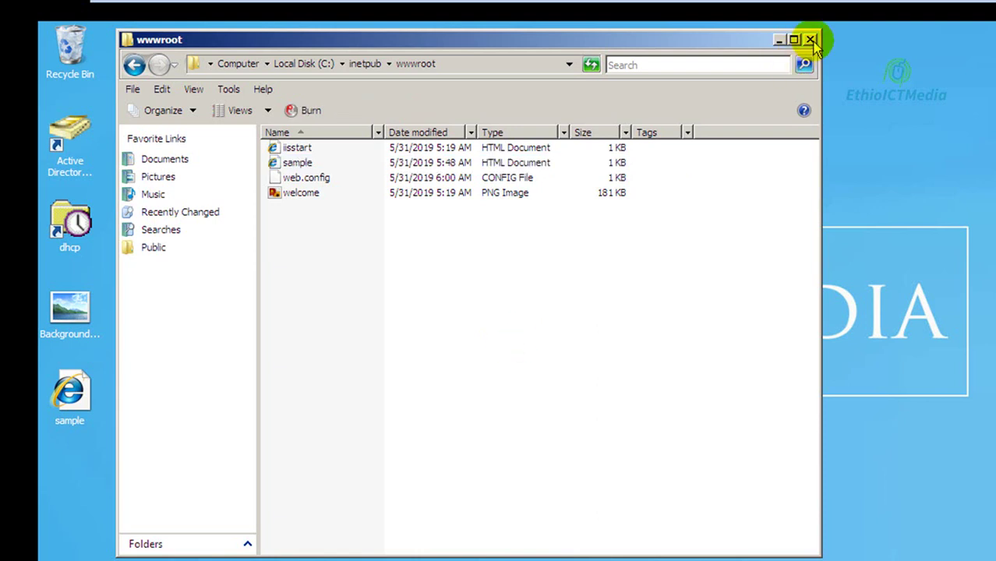
{"action": "left_click", "coordinate": [810, 40]}
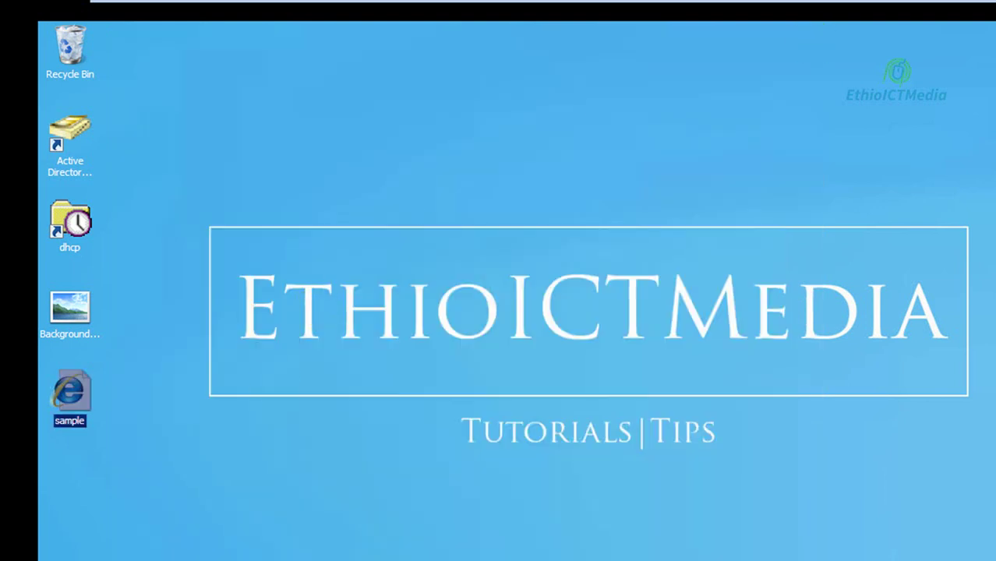
Launch DNS Manager in a maximized window and open the coc.local zone under Forward Lookup Zones
{"action": "key", "text": "super"}
{"action": "mouse_move", "coordinate": [352, 446]}
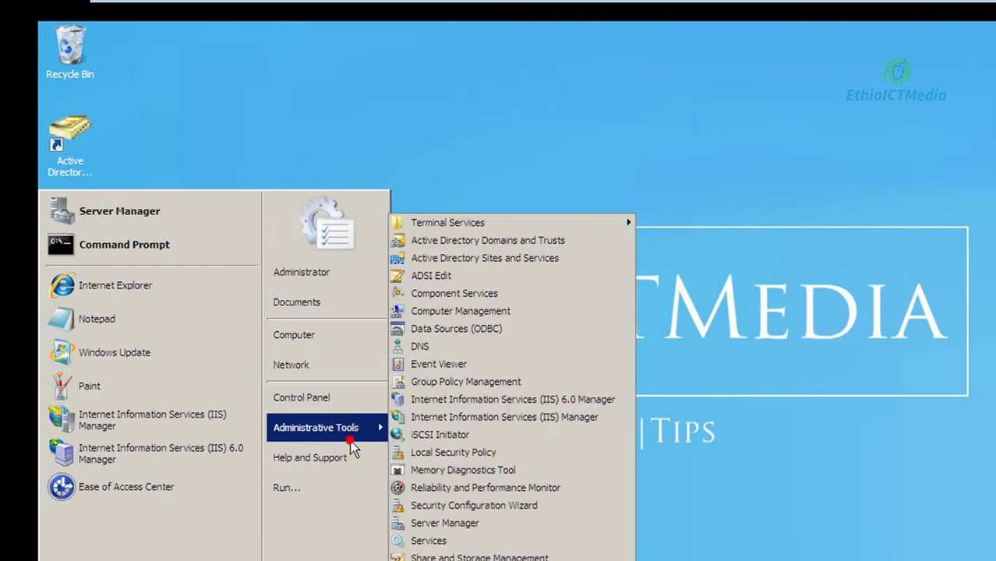
{"action": "left_click", "coordinate": [444, 351]}
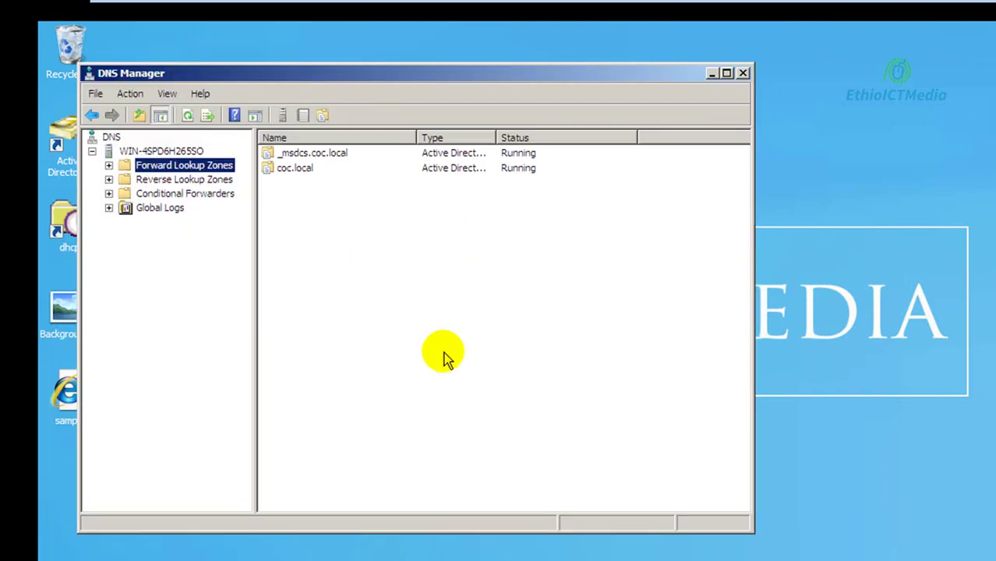
{"action": "left_click", "coordinate": [589, 27]}
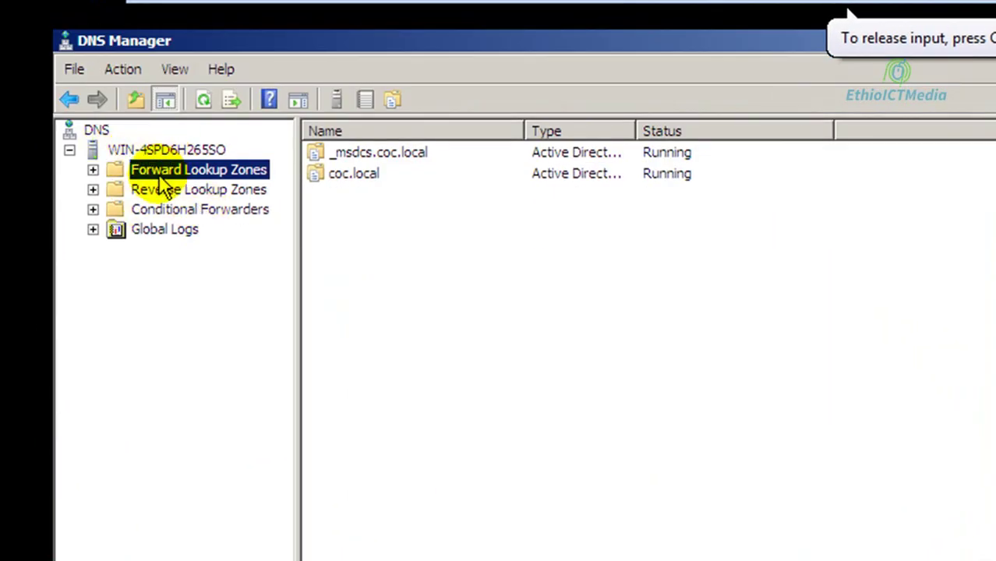
{"action": "double_click", "coordinate": [218, 171]}
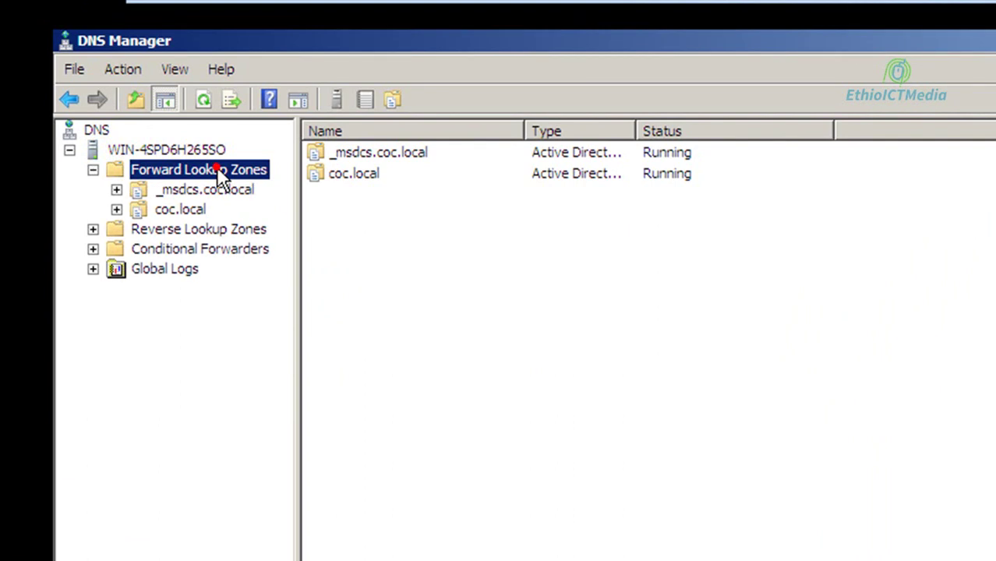
{"action": "double_click", "coordinate": [180, 212]}
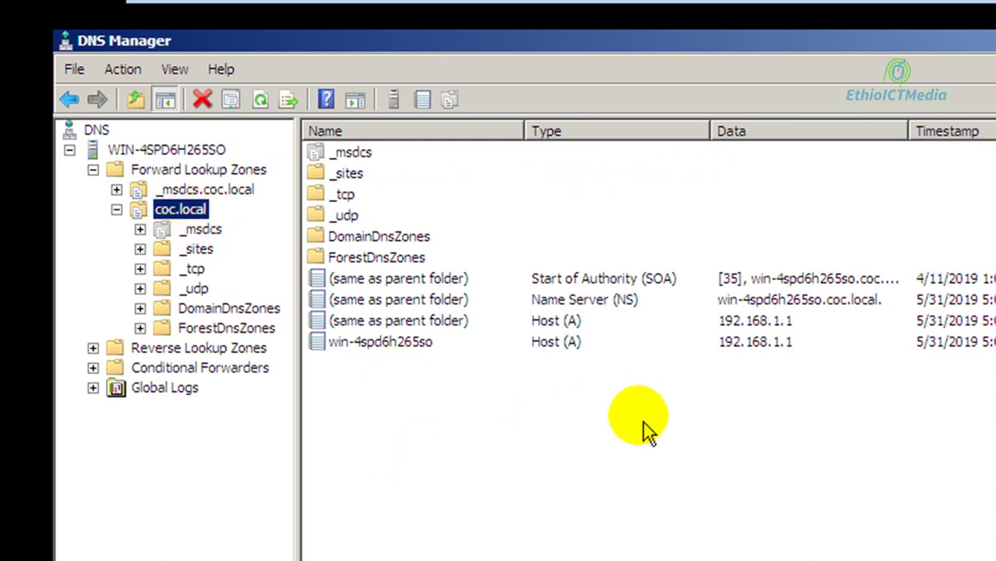
Add a new host (A) record named www with IP address 192.168.1.1 to the coc.local zone
{"action": "right_click", "coordinate": [464, 337]}
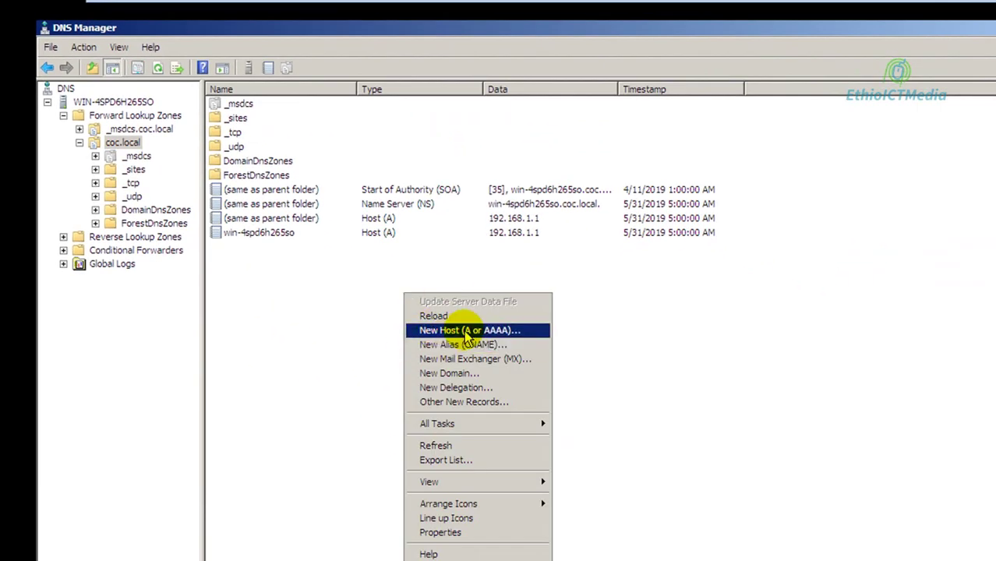
{"action": "left_click", "coordinate": [466, 331]}
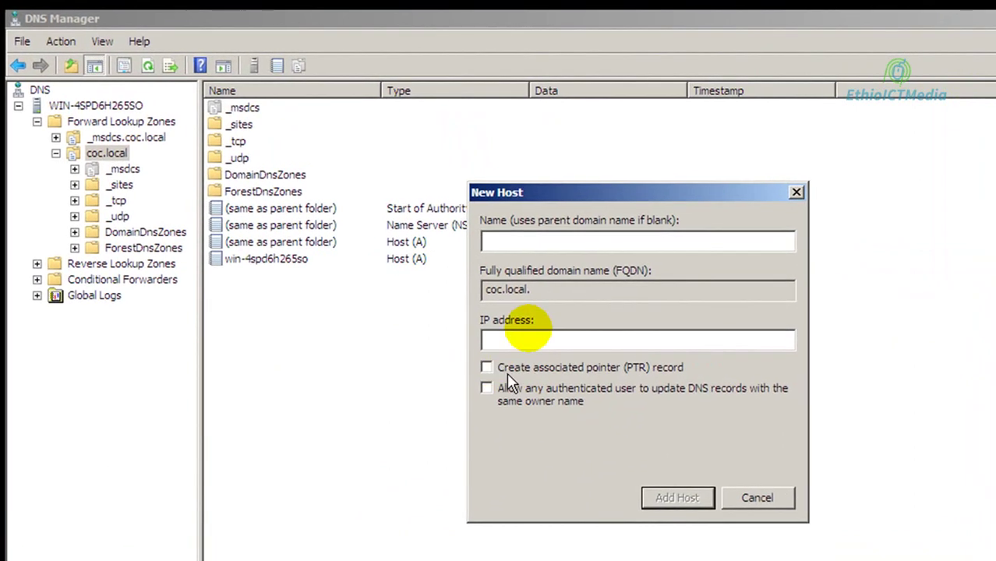
{"action": "left_click_drag", "start_coordinate": [658, 199], "coordinate": [594, 198]}
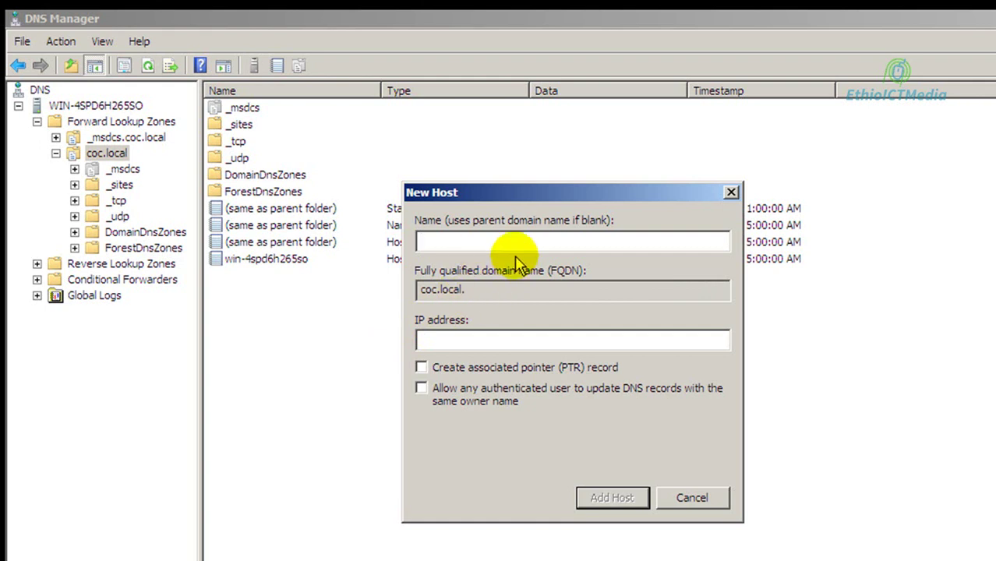
{"action": "type", "text": "www"}
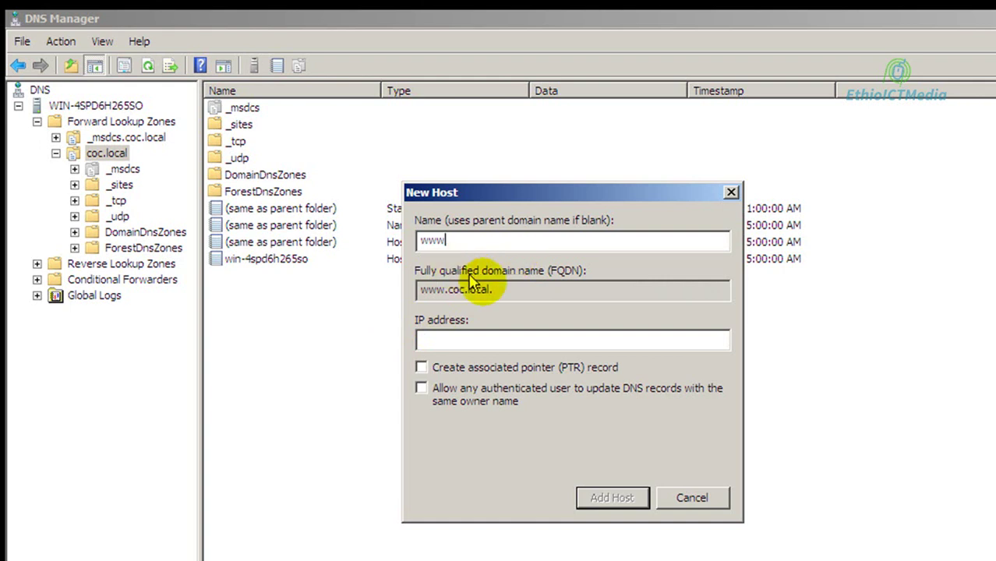
{"action": "left_click_drag", "start_coordinate": [500, 290], "coordinate": [408, 288]}
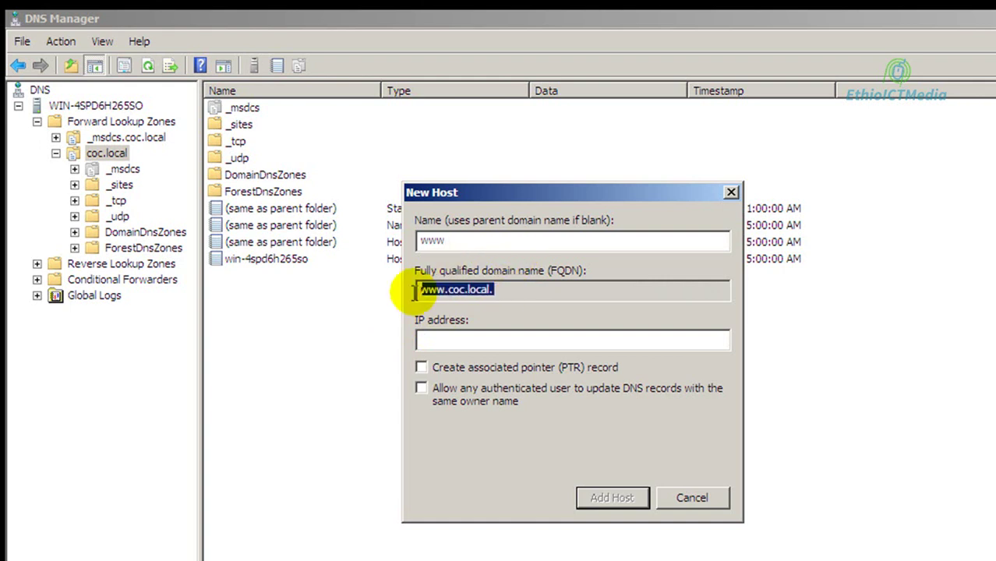
{"action": "left_click", "coordinate": [589, 293]}
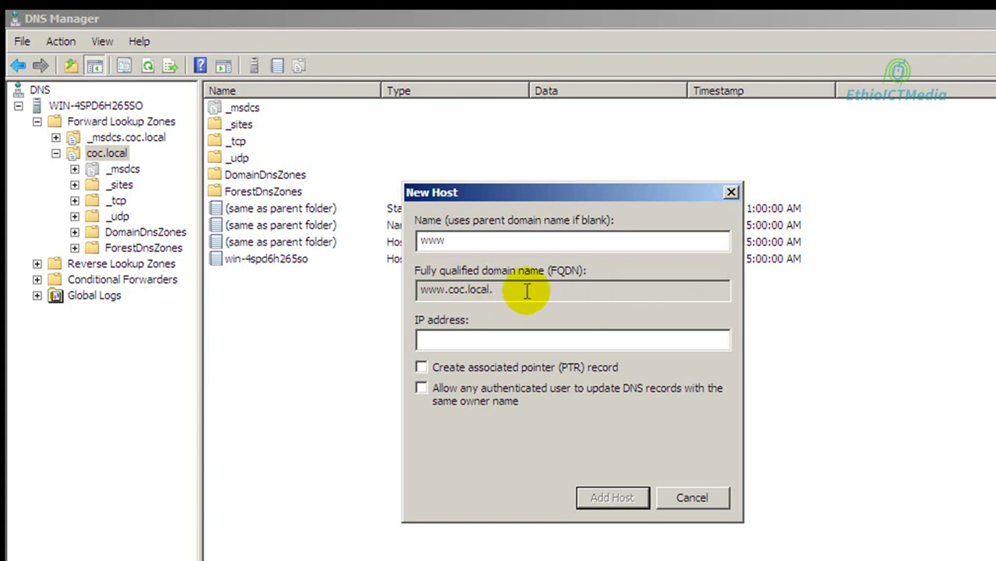
{"action": "double_click", "coordinate": [446, 300]}
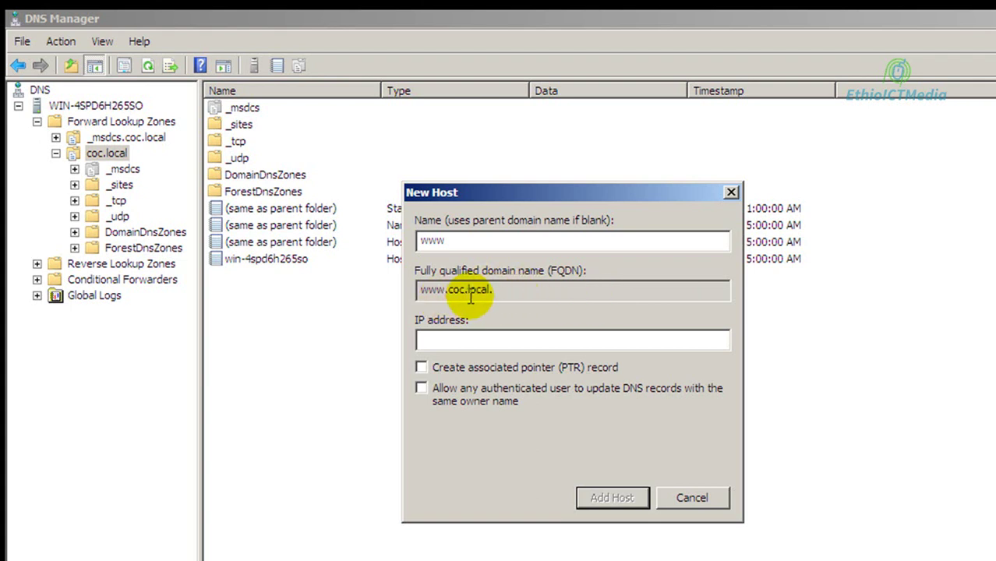
{"action": "left_click", "coordinate": [518, 287]}
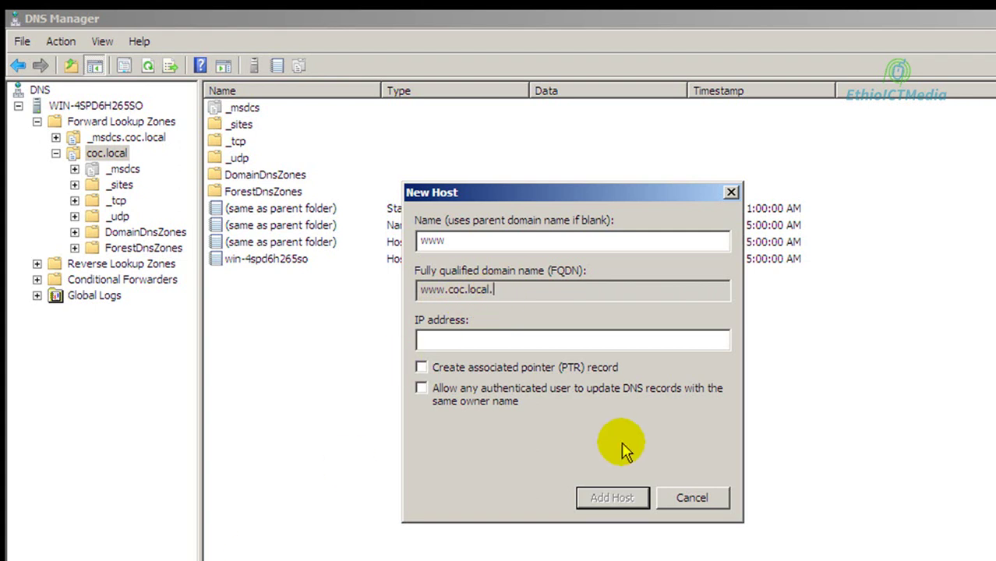
{"action": "left_click", "coordinate": [513, 339]}
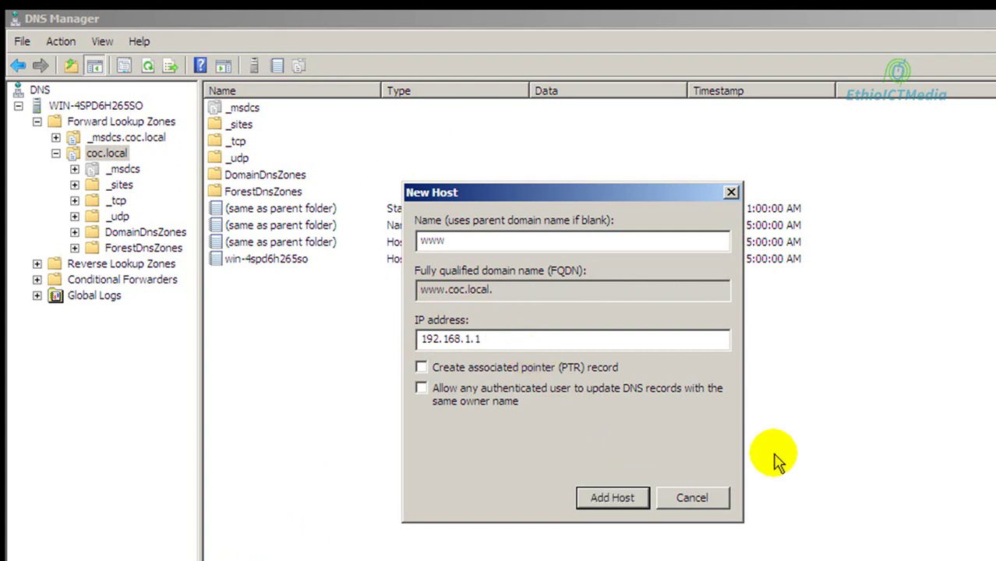
{"action": "left_click", "coordinate": [622, 500]}
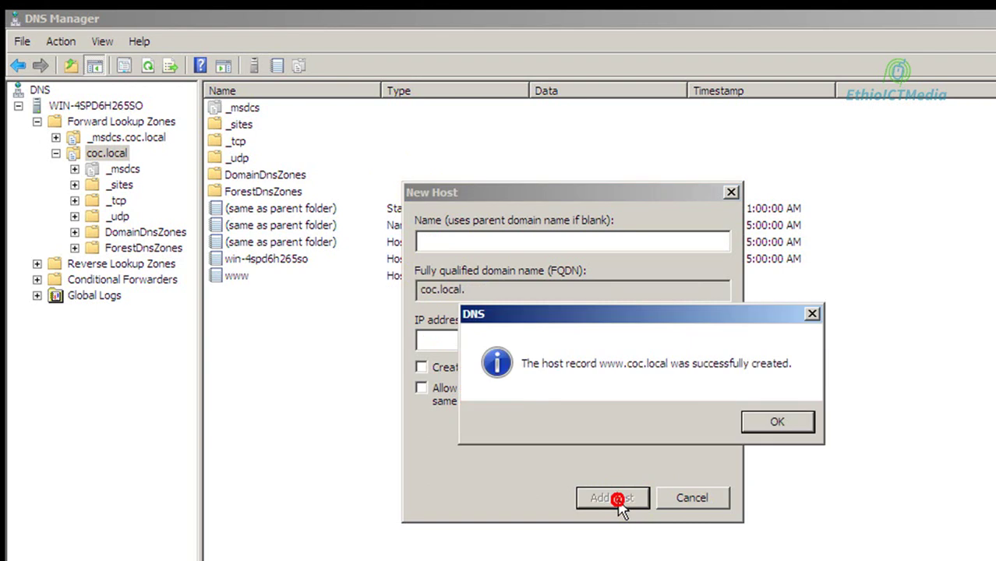
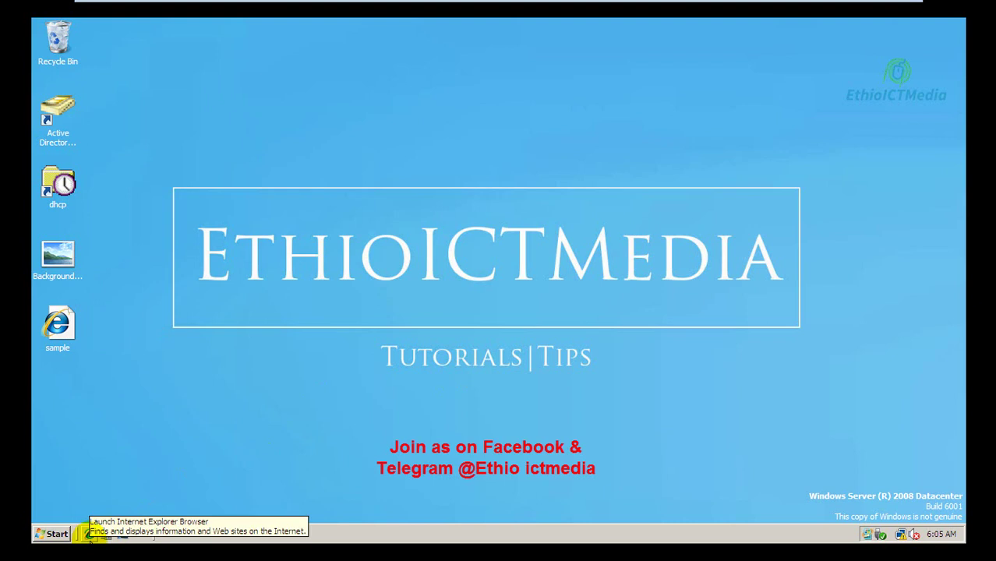
{"action": "left_click", "coordinate": [89, 534]}
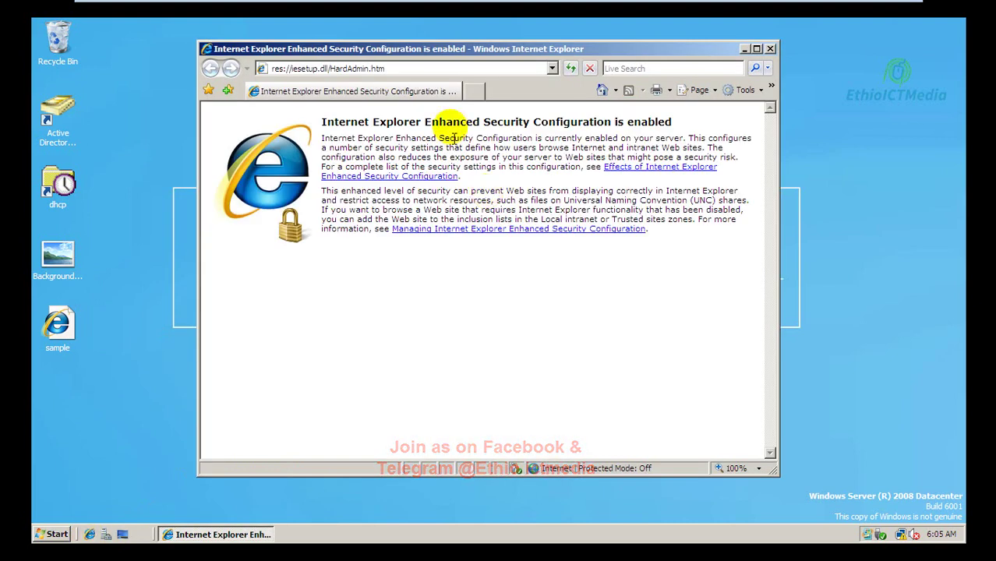
{"action": "left_click", "coordinate": [417, 70]}
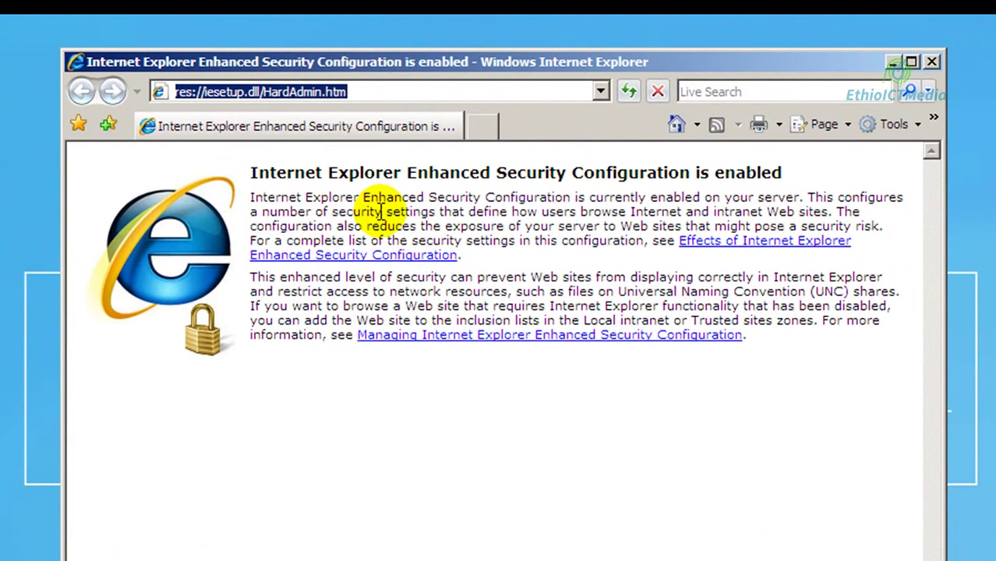
{"action": "type", "text": "www.coc."}
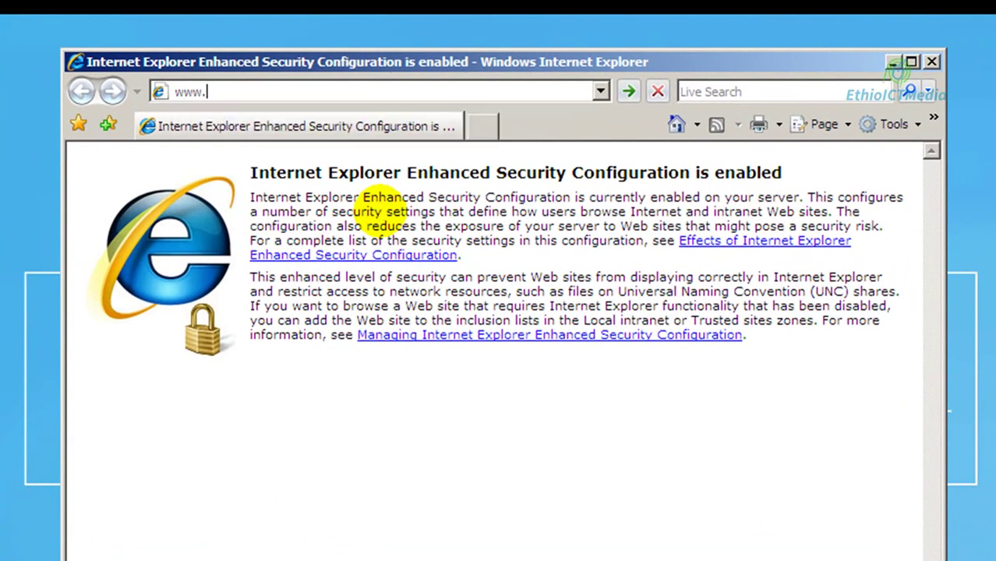
{"action": "type", "text": "local"}
{"action": "key", "text": "Return"}
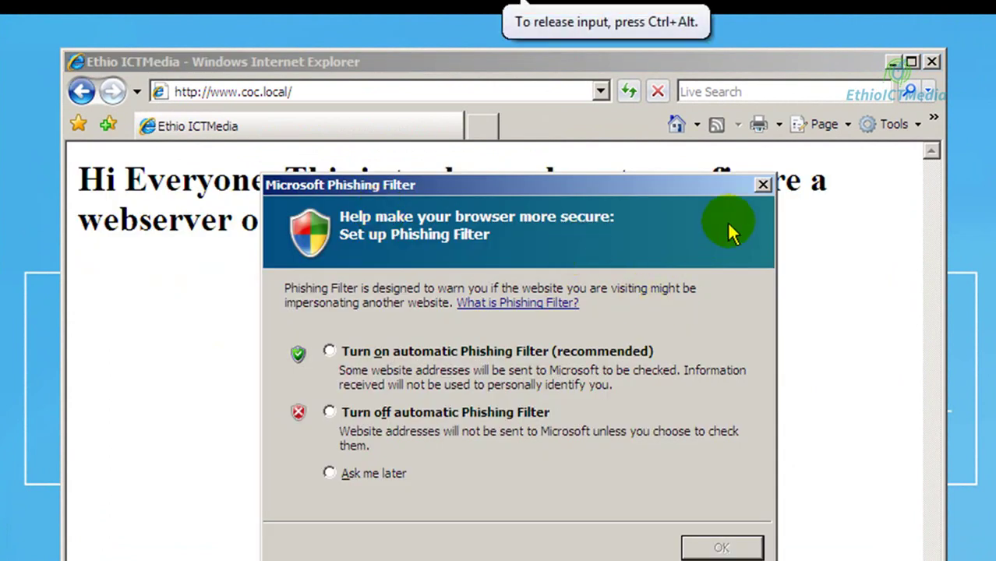
{"action": "left_click", "coordinate": [764, 187]}
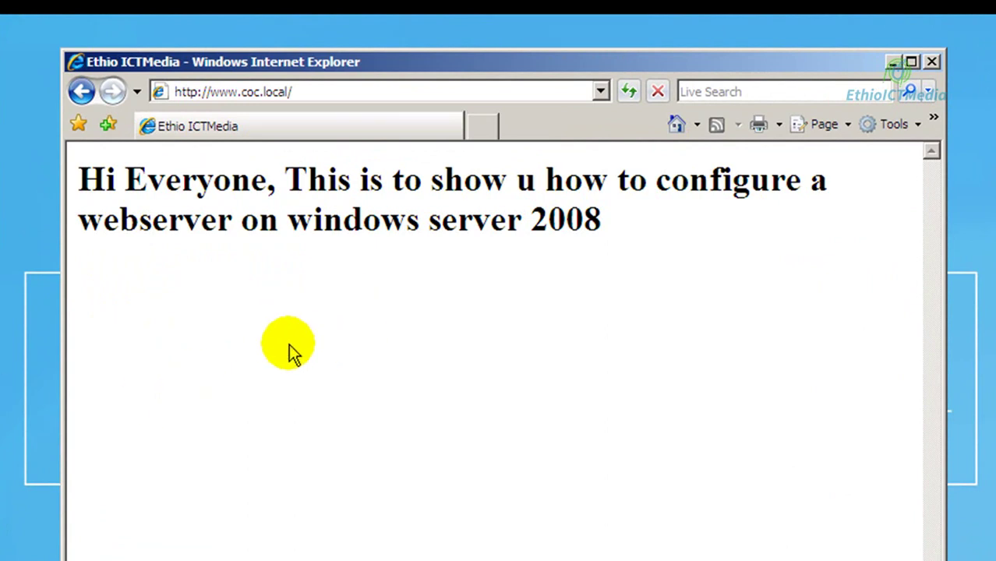
{"action": "left_click", "coordinate": [483, 126]}
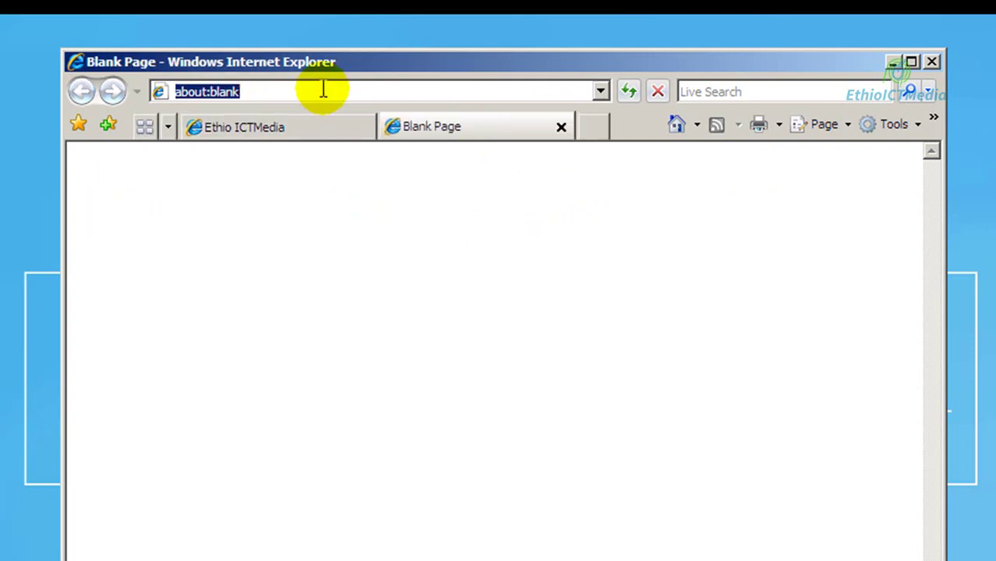
{"action": "type", "text": "http"}
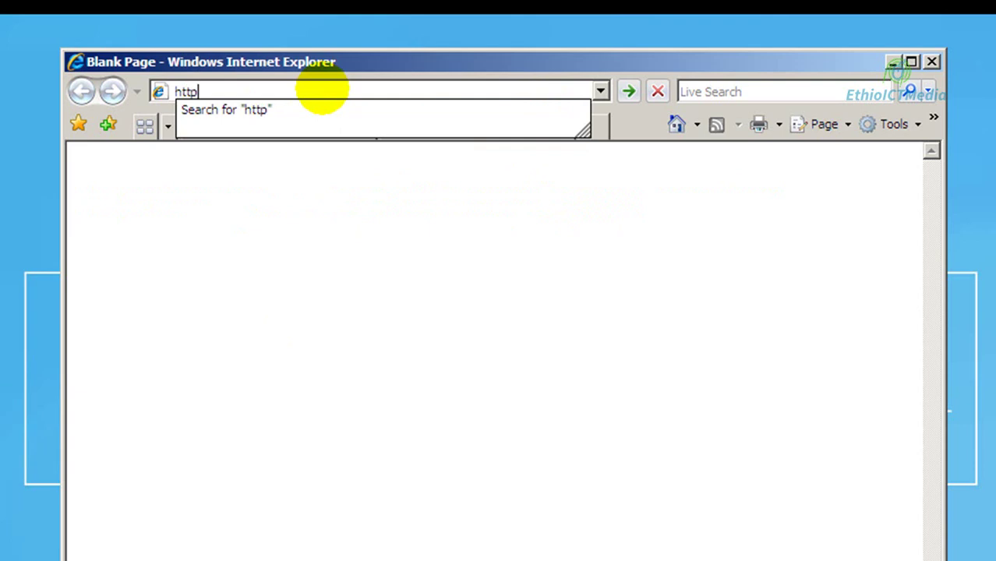
{"action": "type", "text": "://"}
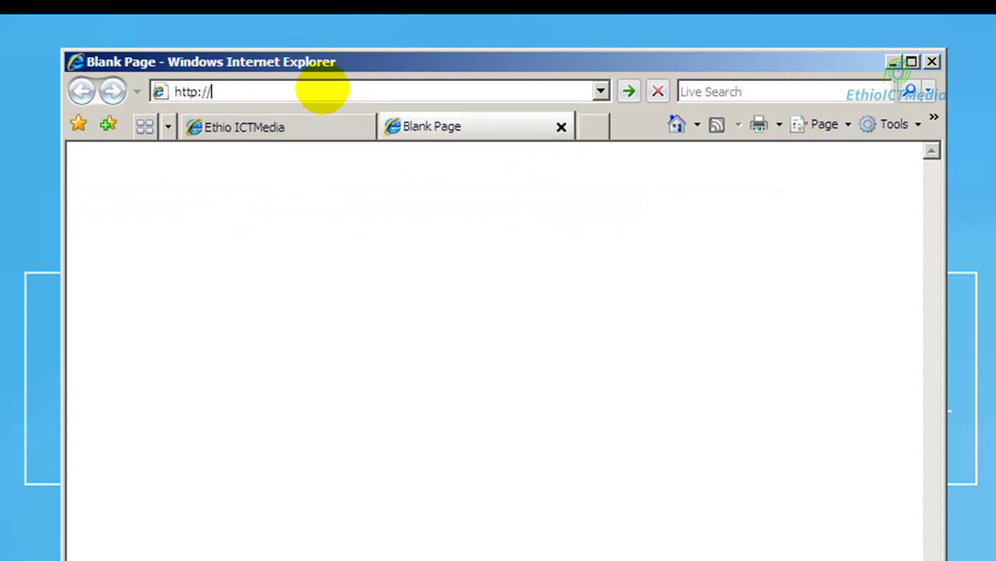
{"action": "type", "text": "192.168.1.1"}
{"action": "key", "text": "Return"}
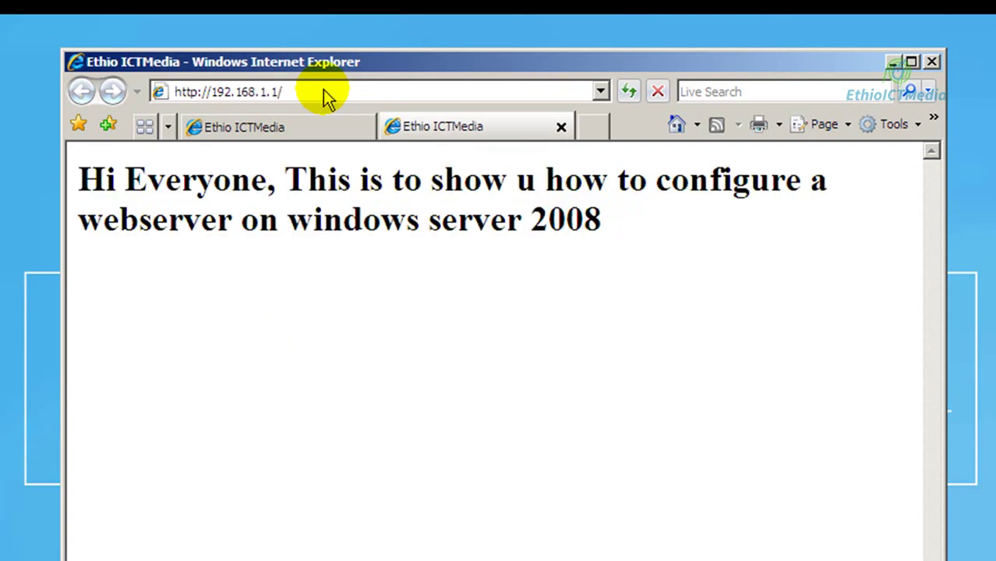
{"action": "left_click", "coordinate": [287, 129]}
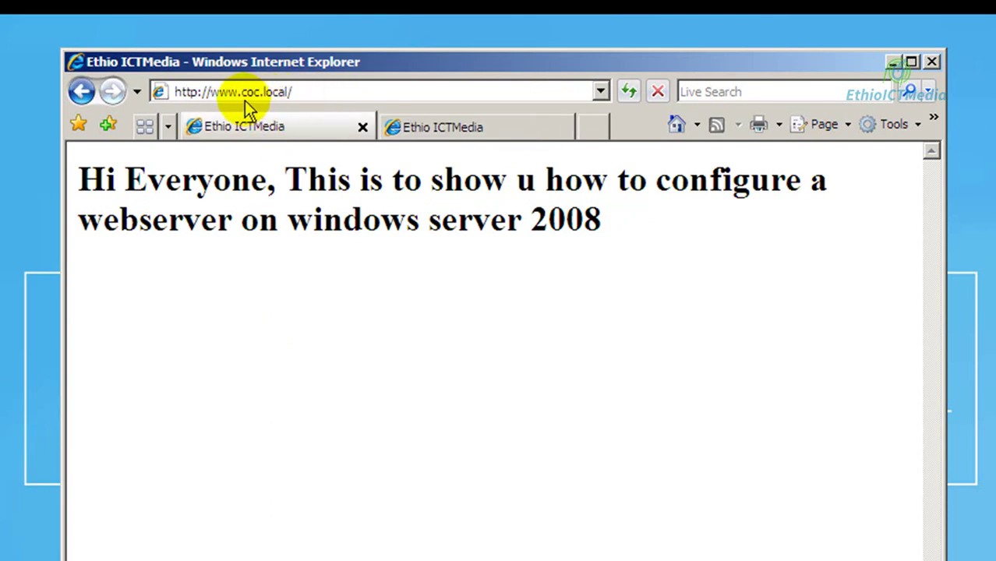
{"action": "left_click", "coordinate": [425, 126]}
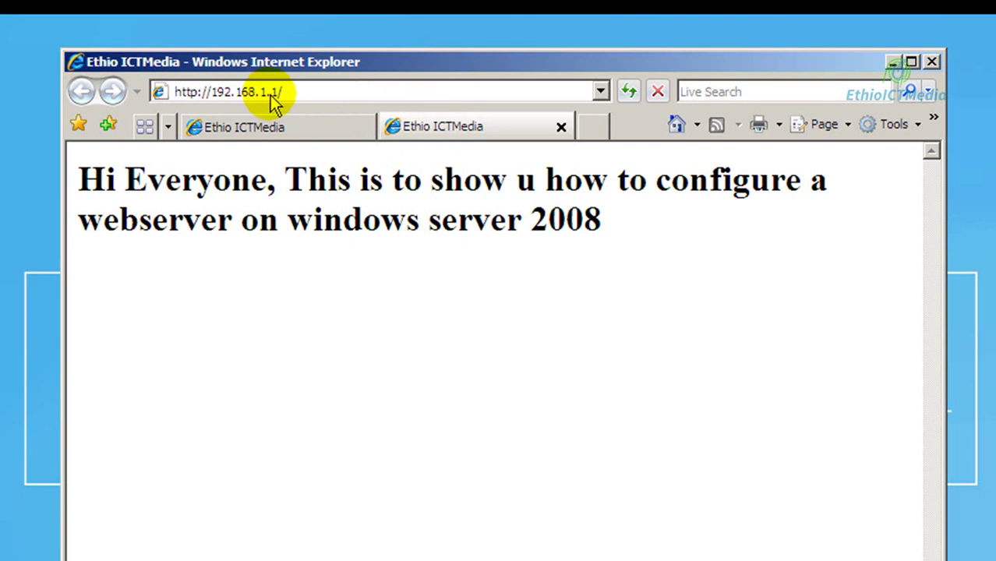